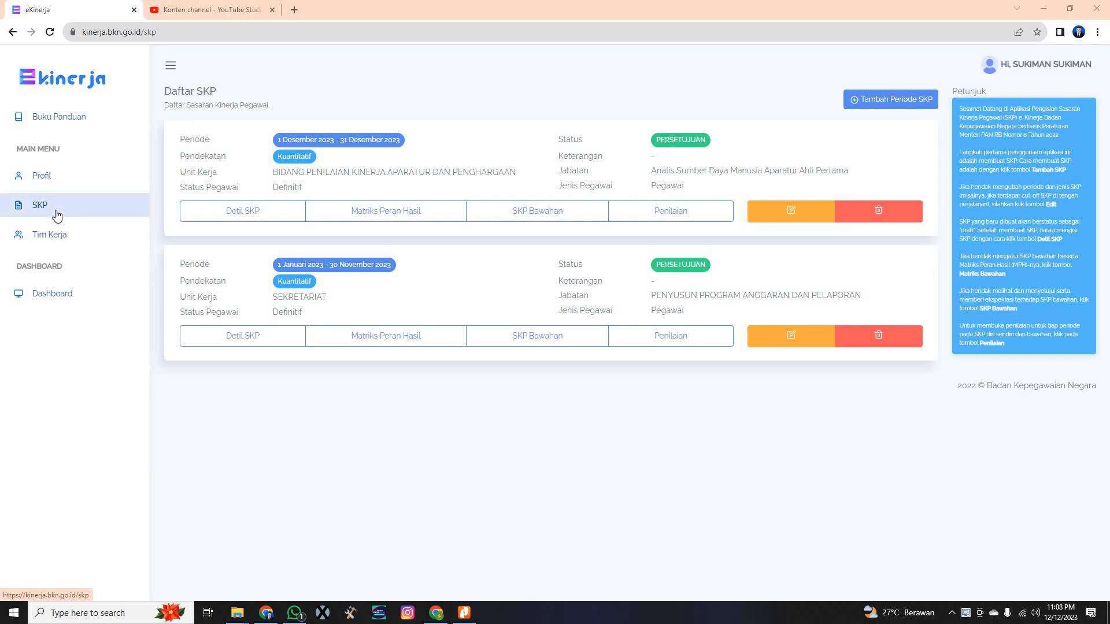
Open the assessment for the 1 Januari–30 November 2023 SKP and scroll down its period list
left_click(677, 336)
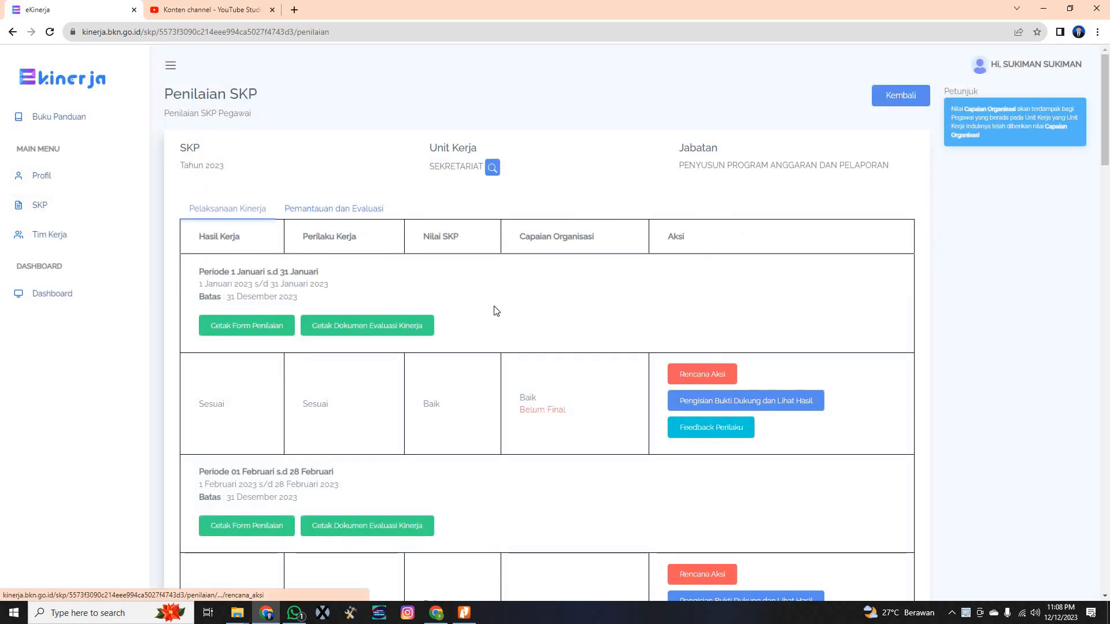
scroll(495, 312, "down", 2)
scroll(476, 307, "down", 3)
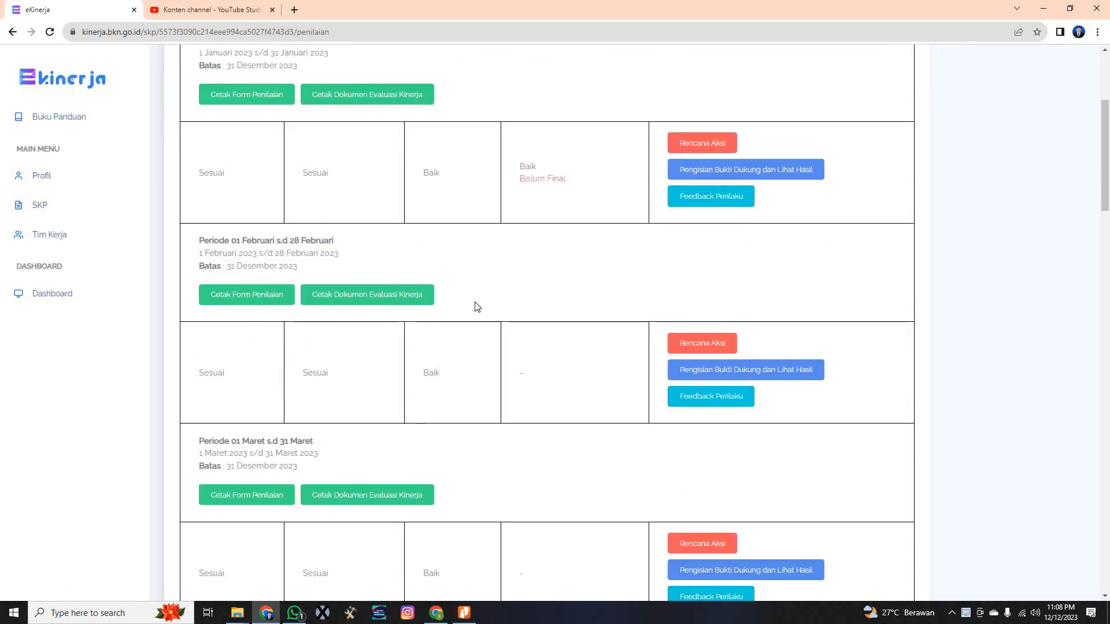
scroll(477, 307, "up", 3)
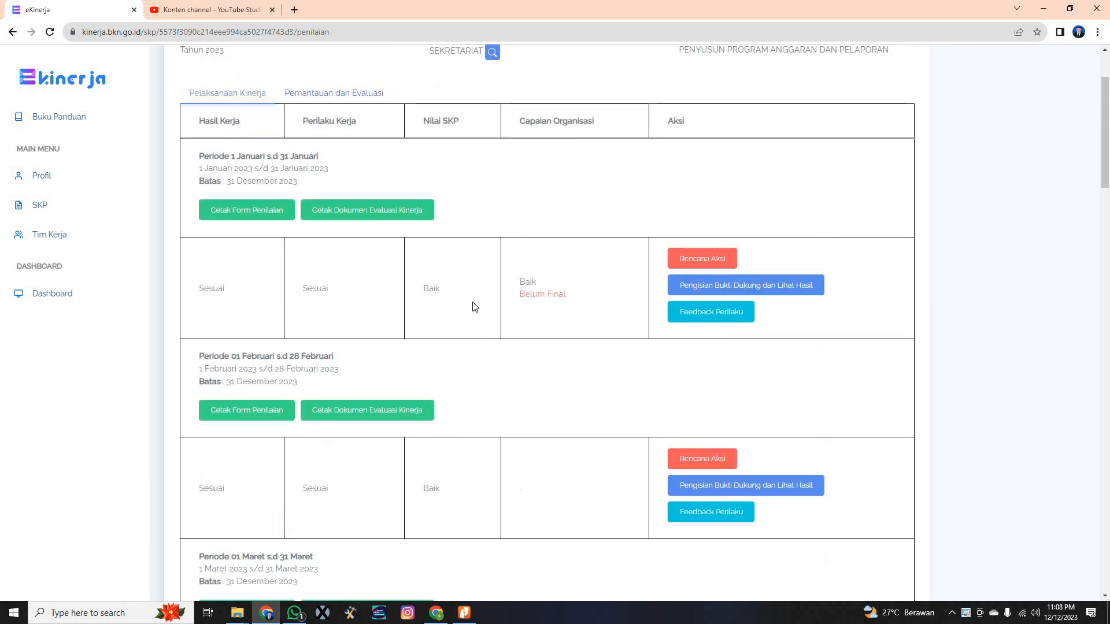
scroll(475, 306, "down", 20)
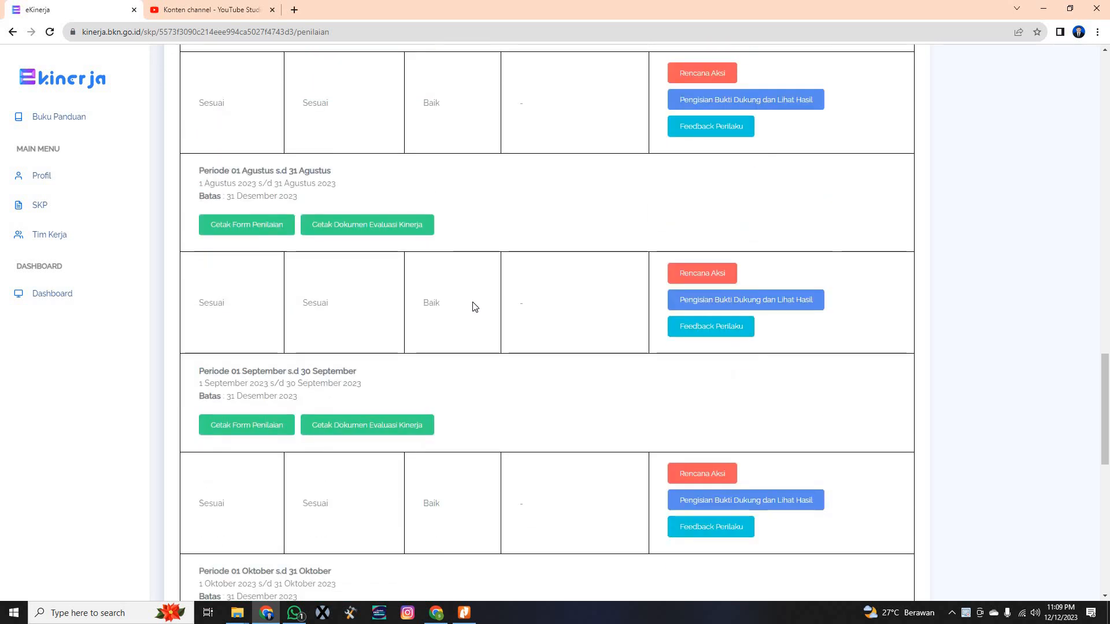
scroll(475, 307, "down", 10)
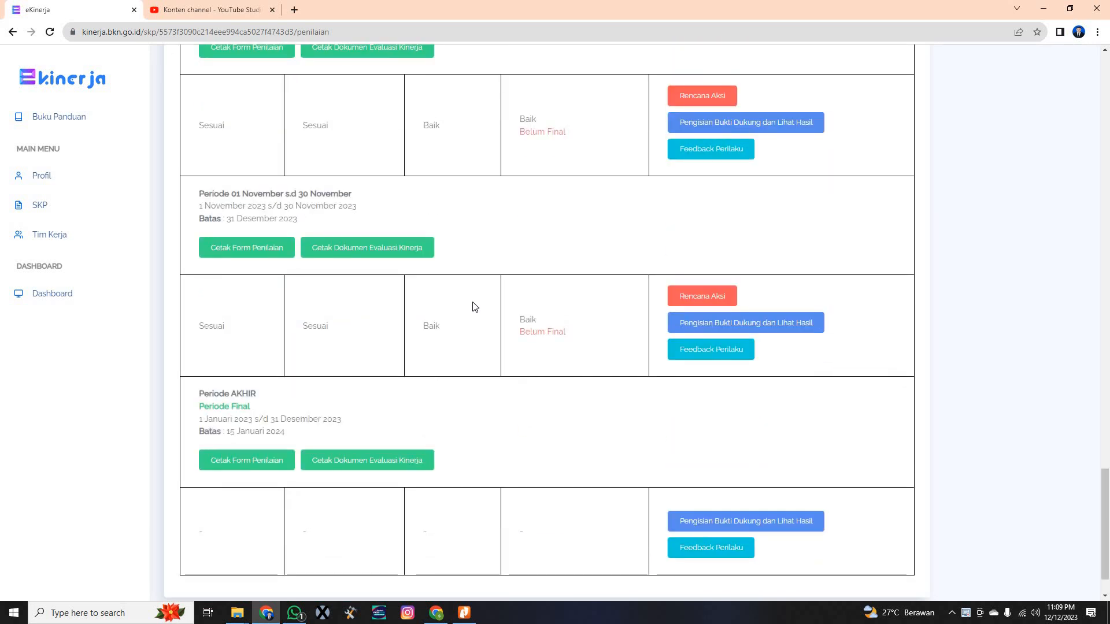
scroll(475, 306, "down", 1)
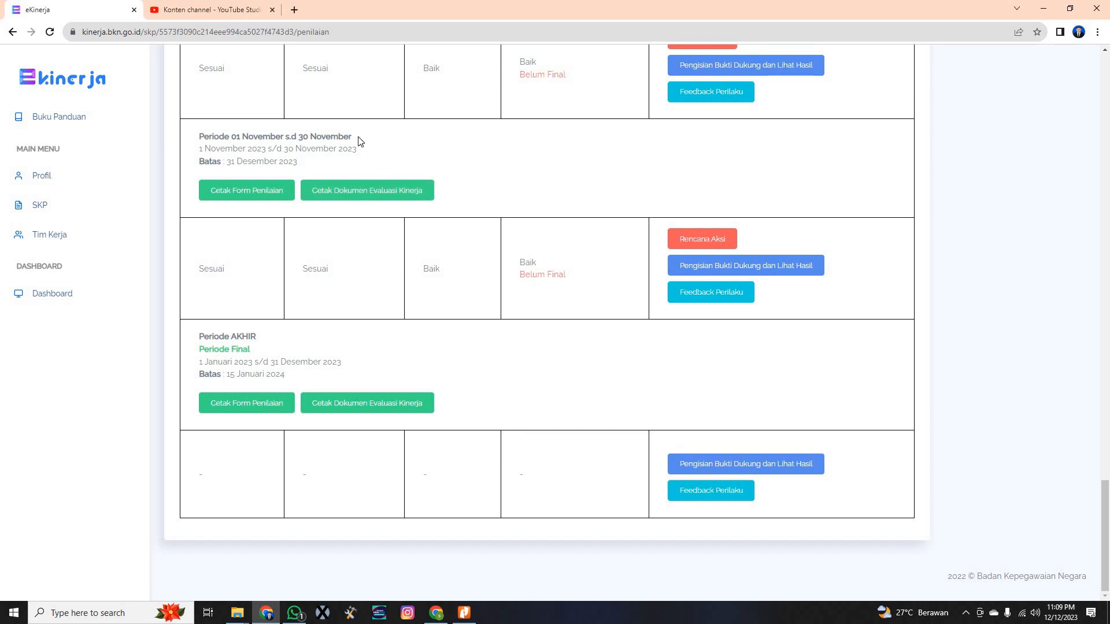
Highlight the November period heading, the Periode AKHIR heading and its date range
left_click_drag(352, 136, 198, 136)
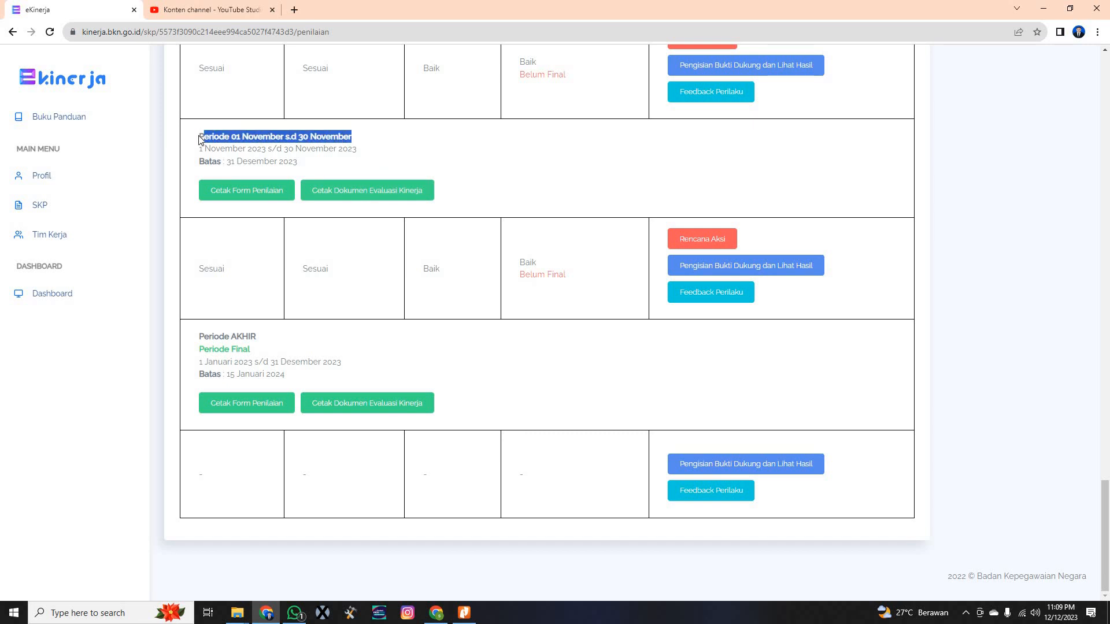
left_click(473, 159)
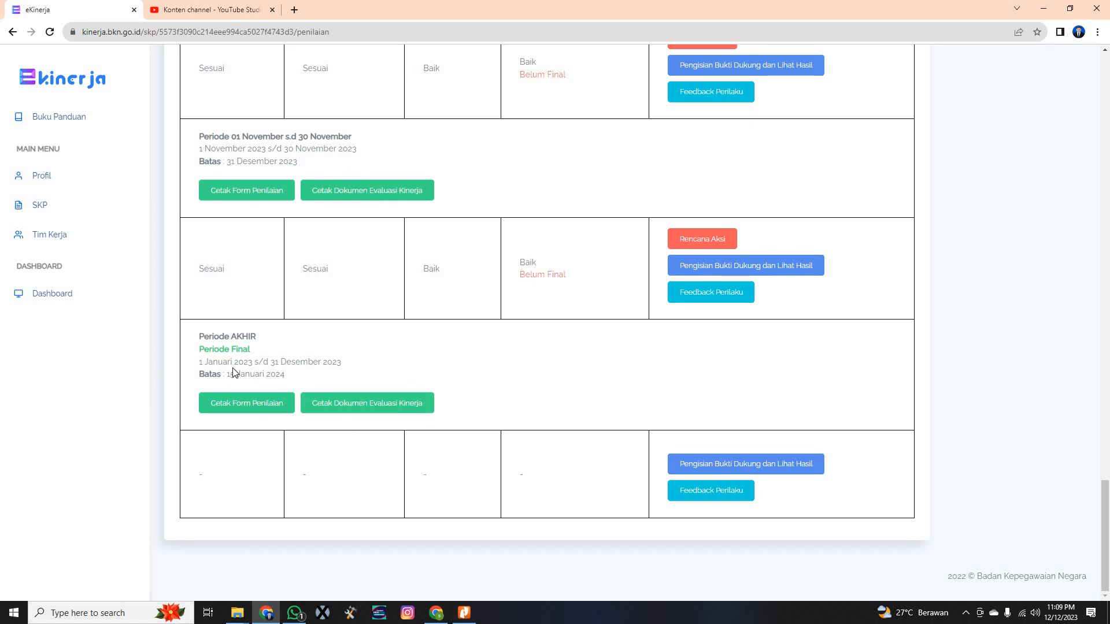
left_click_drag(196, 338, 258, 358)
left_click(291, 347)
left_click_drag(199, 363, 491, 359)
left_click(492, 358)
Open the Periode AKHIR evidence-filling page and scroll to the HASIL KERJA table
left_click(734, 470)
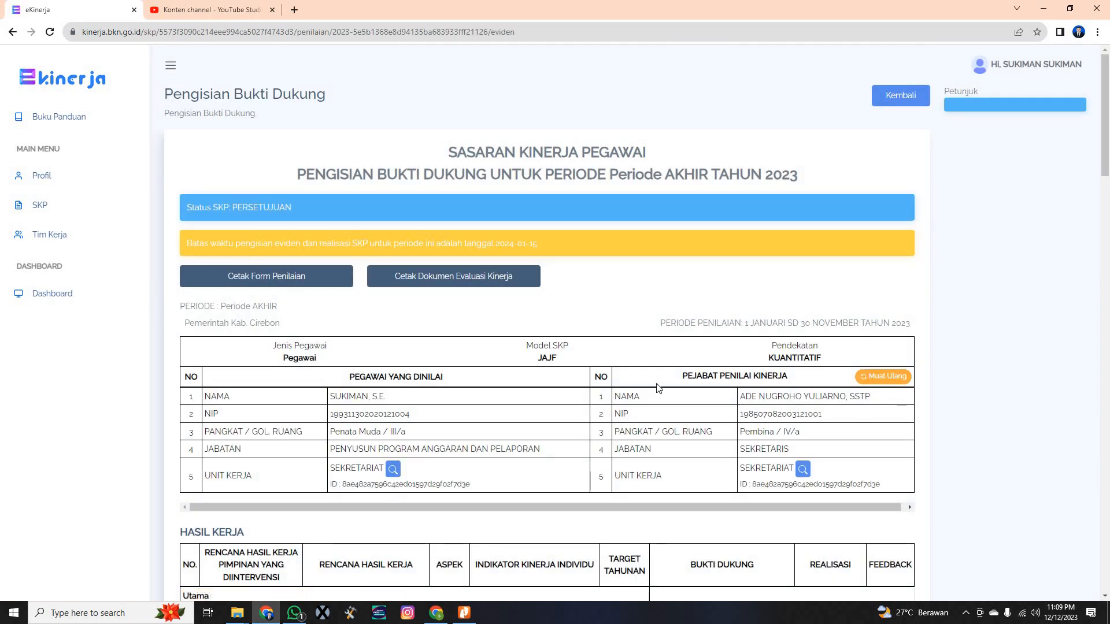
scroll(657, 388, "down", 3)
scroll(656, 386, "down", 2)
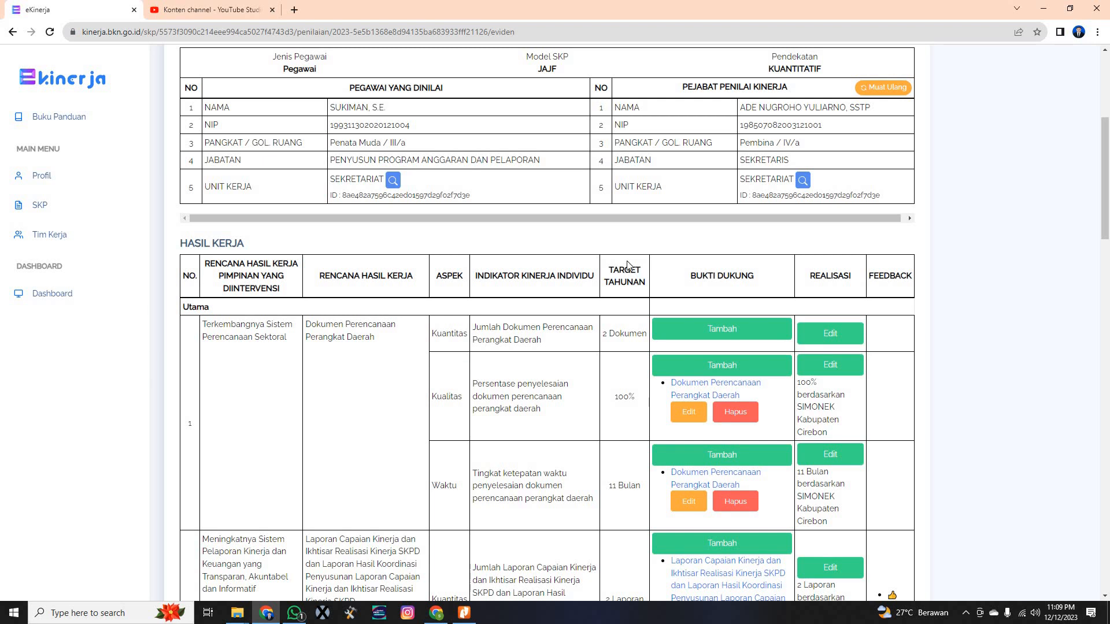
scroll(617, 267, "up", 2)
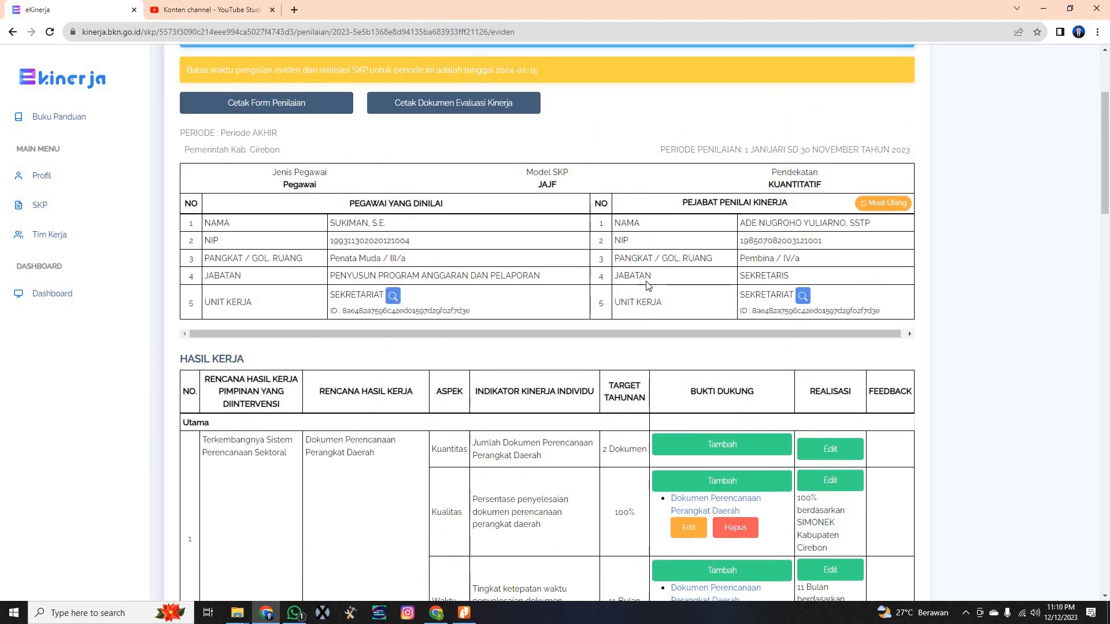
scroll(642, 286, "down", 3)
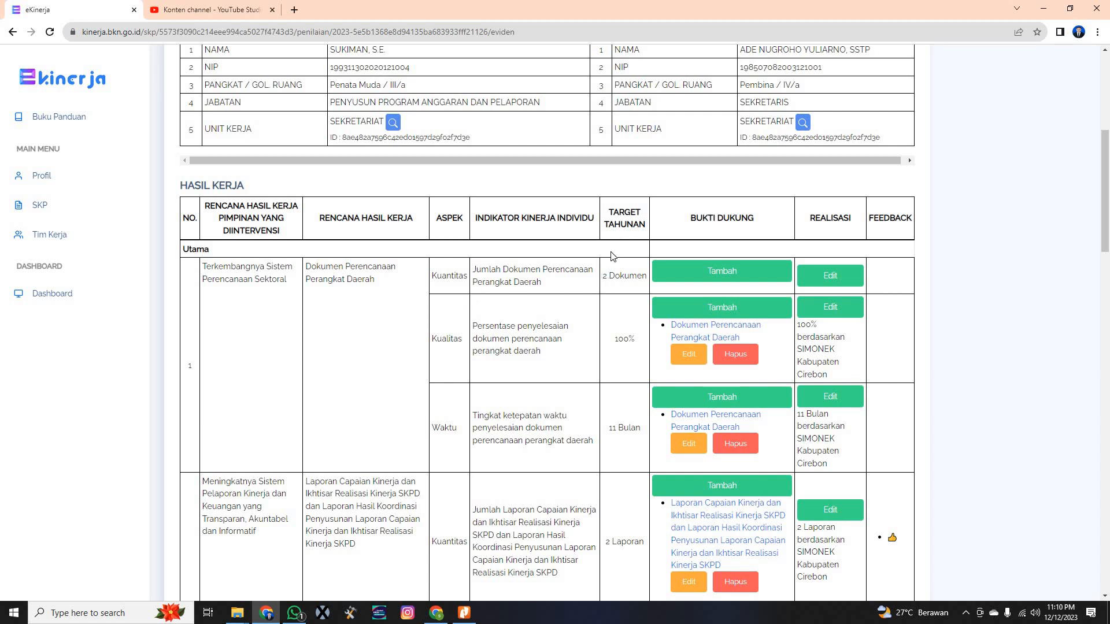
Highlight the targets 2 Dokumen, 100% quality and 11 Bulan in the indicator table
left_click_drag(603, 275, 650, 279)
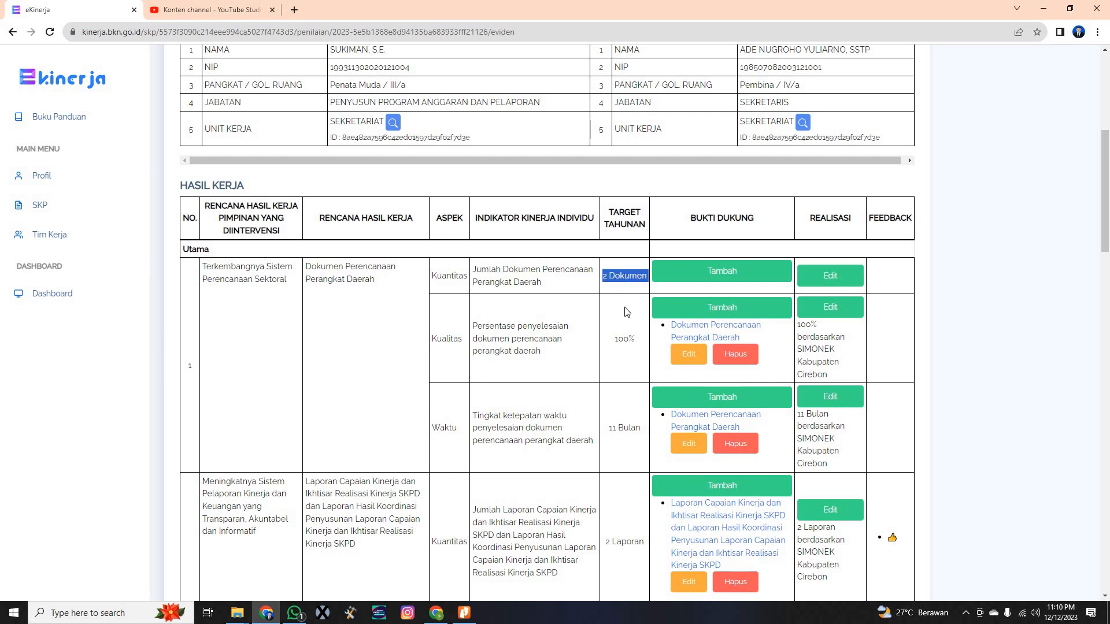
left_click_drag(615, 339, 636, 340)
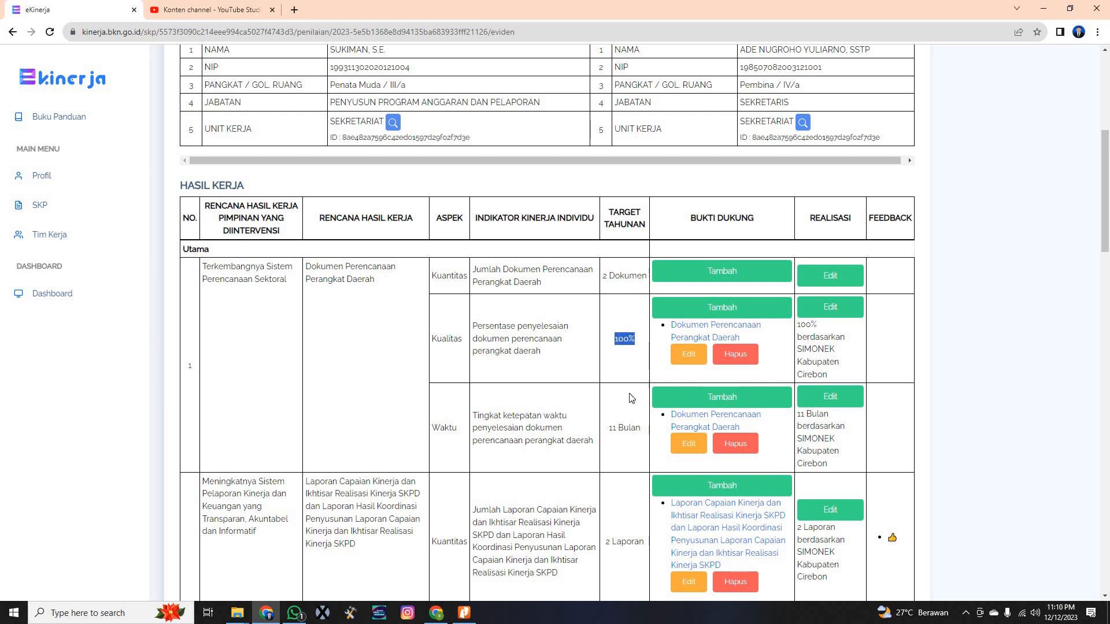
left_click_drag(608, 429, 640, 429)
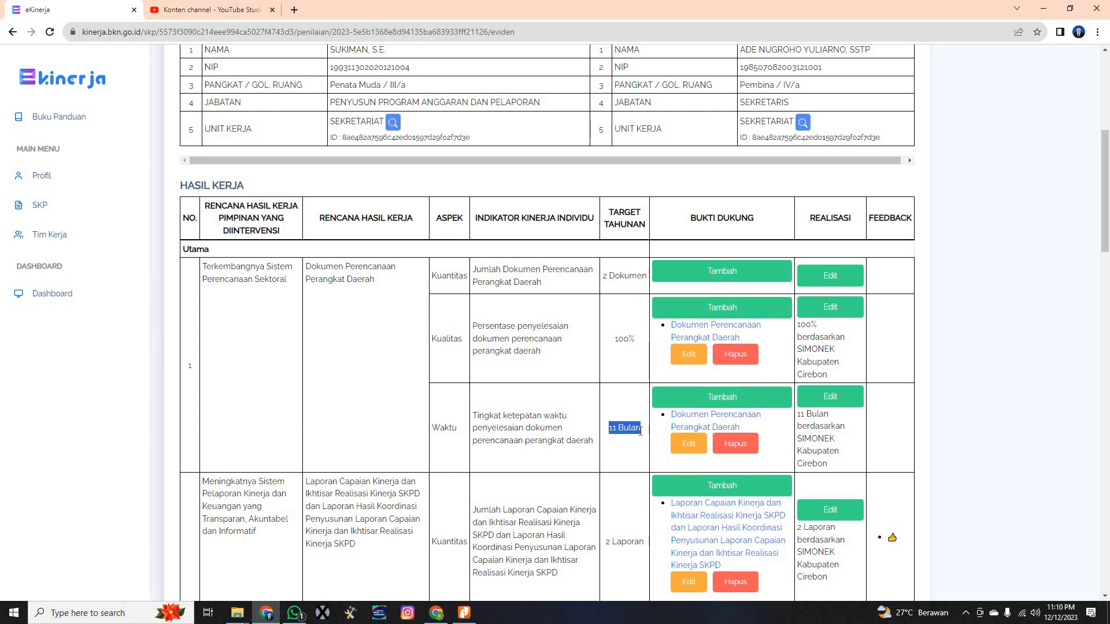
left_click(611, 429)
left_click_drag(641, 432, 609, 428)
left_click(623, 414)
Add a 'dokumen perencanaan perangkat daerah' evidence entry with the pasted Google Drive link to the Kuantitas row
left_click(703, 273)
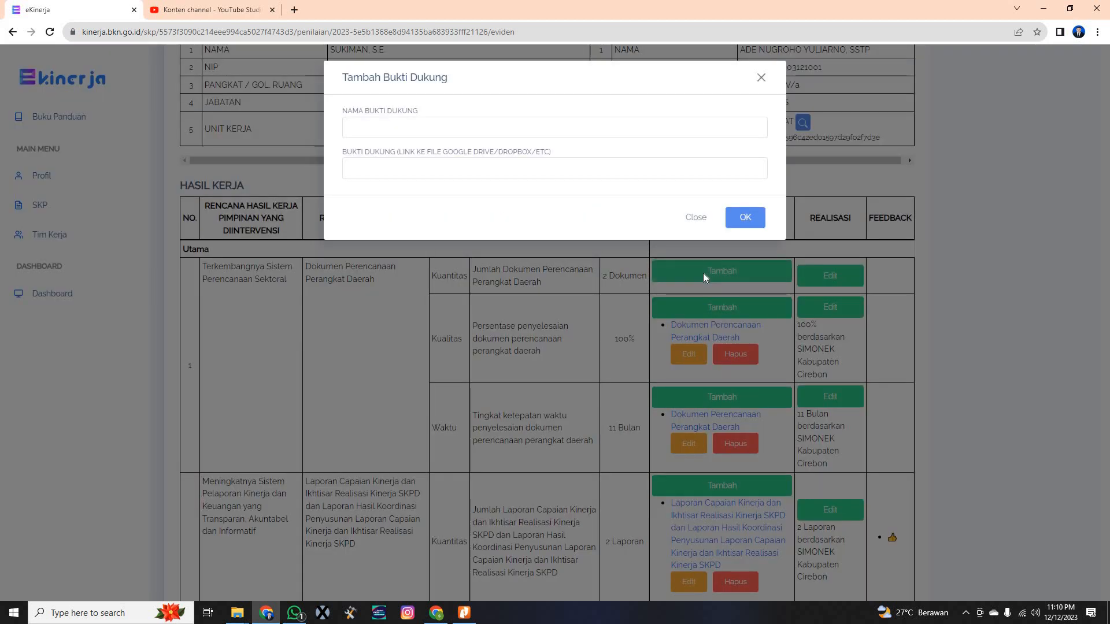
left_click(400, 123)
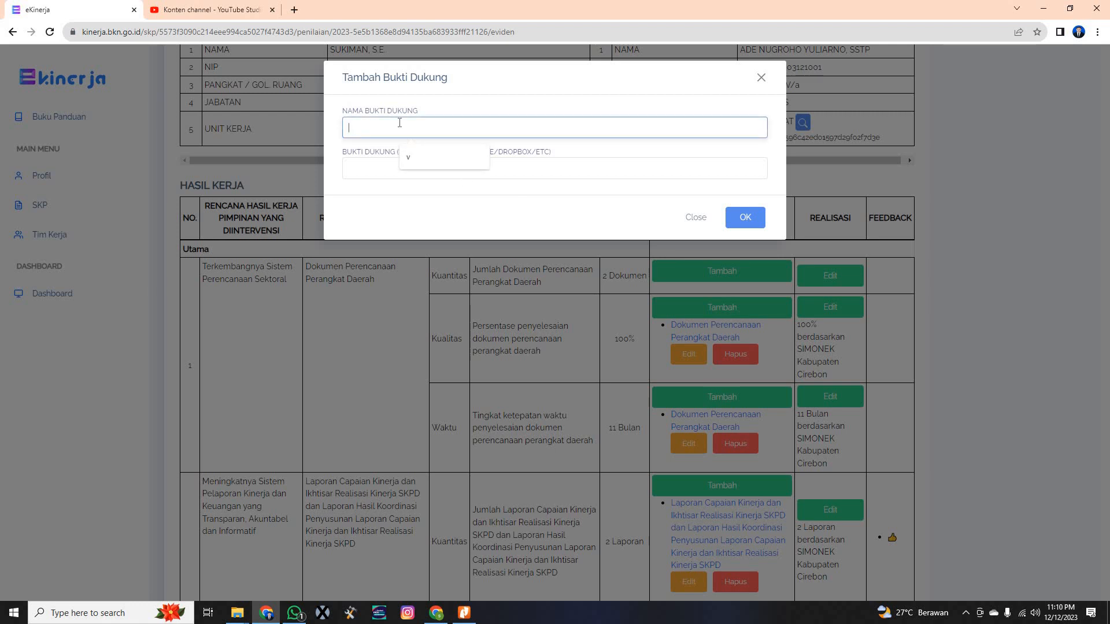
type("do")
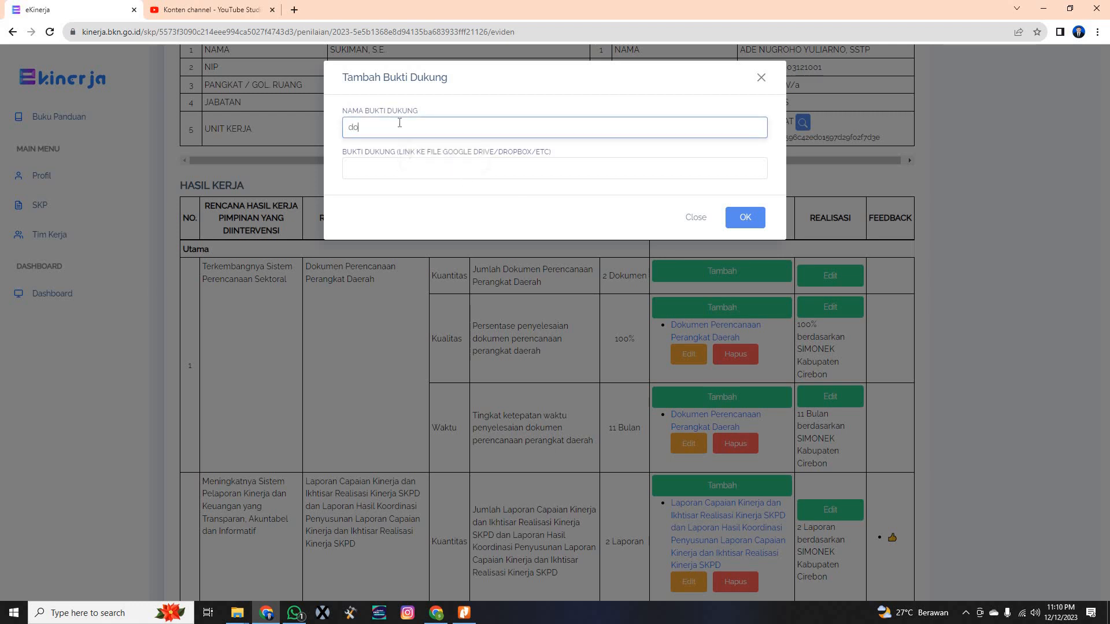
type("kumen perencanaan perangkat daerah")
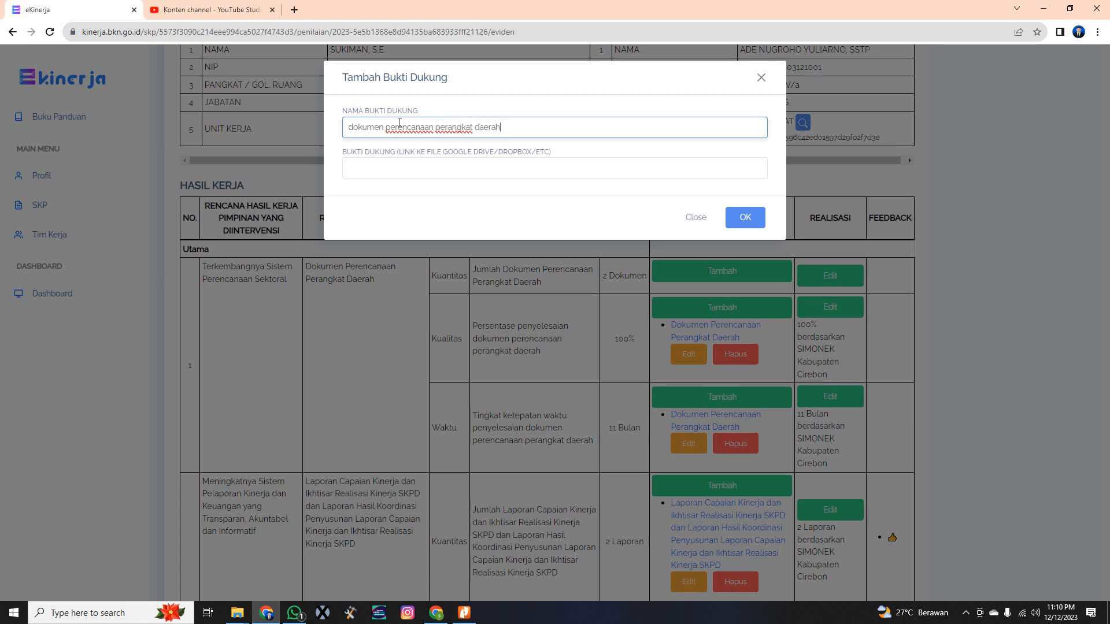
left_click(402, 168)
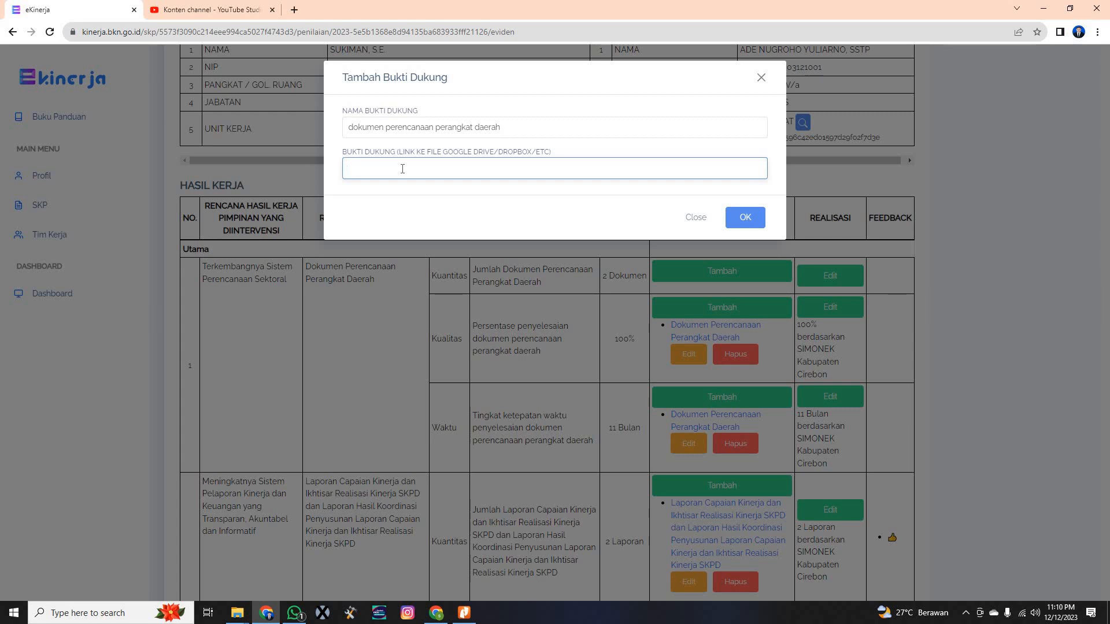
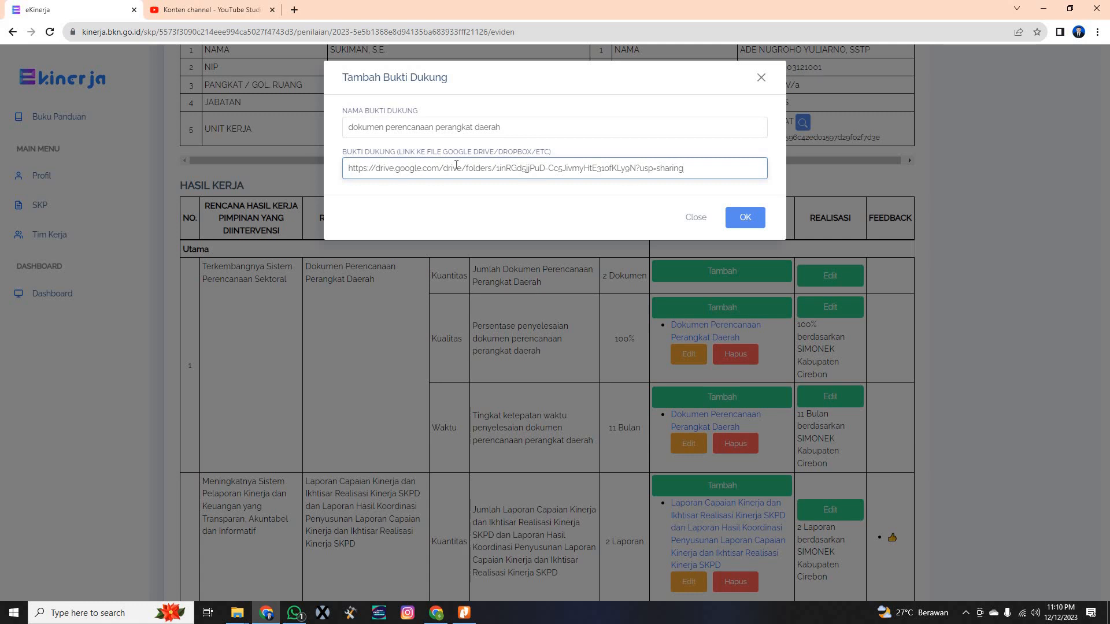
left_click(750, 220)
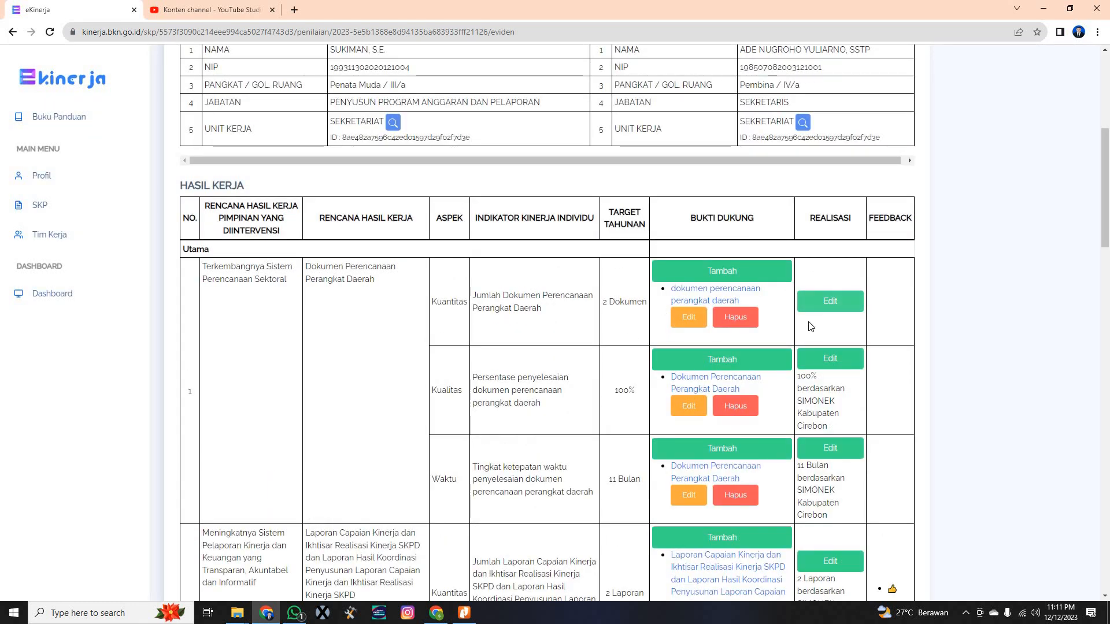
left_click(839, 304)
triple_click(631, 304)
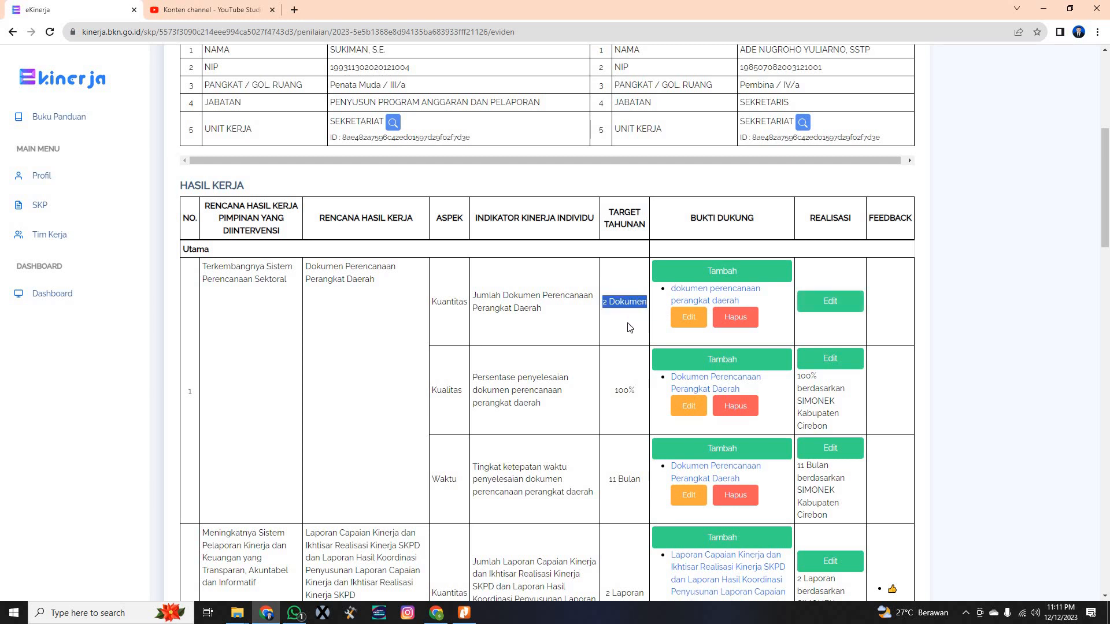
left_click(369, 286)
left_click_drag(604, 303, 640, 290)
left_click(640, 289)
Enter realization '2 dokumen' with data source 'simonek kabupaten cirebon' for the document-count indicator
left_click(838, 304)
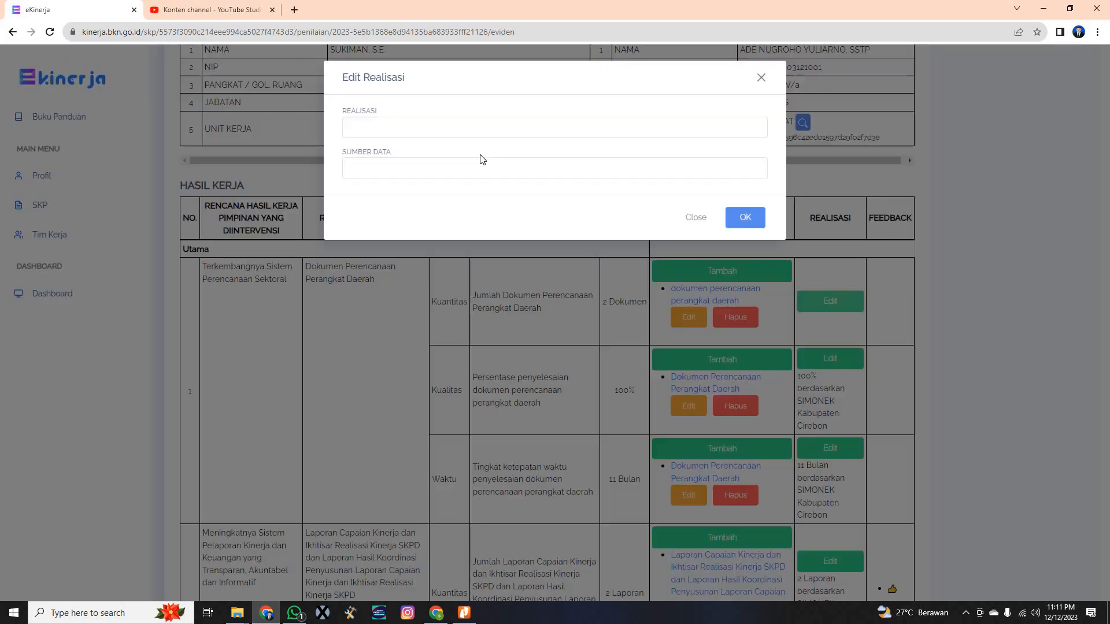
left_click(412, 131)
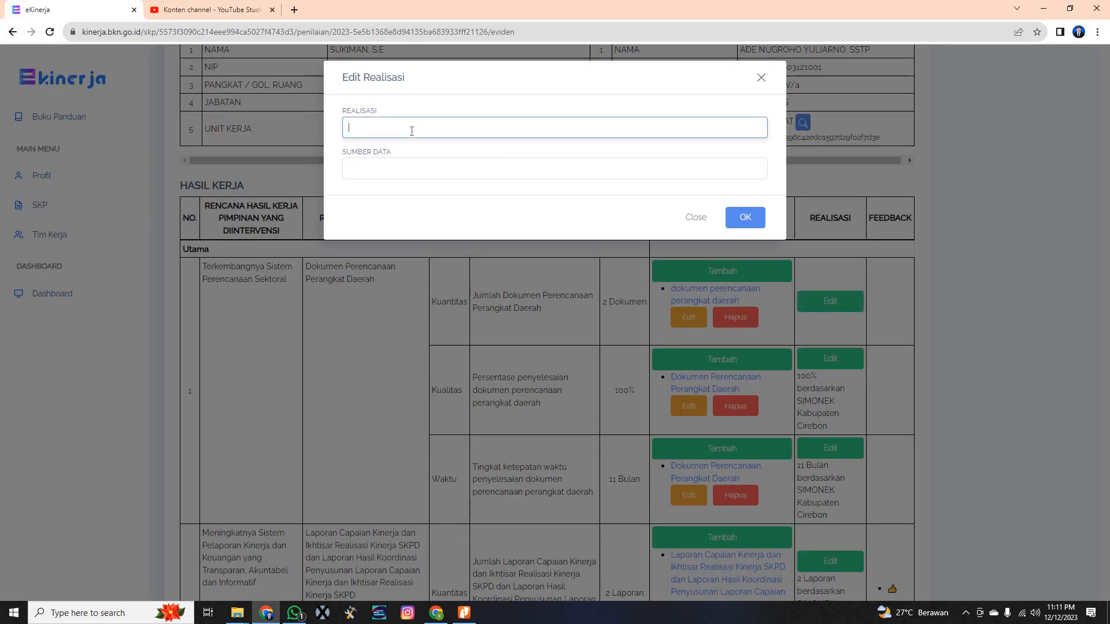
type("2 dokumen")
left_click(401, 171)
type("si")
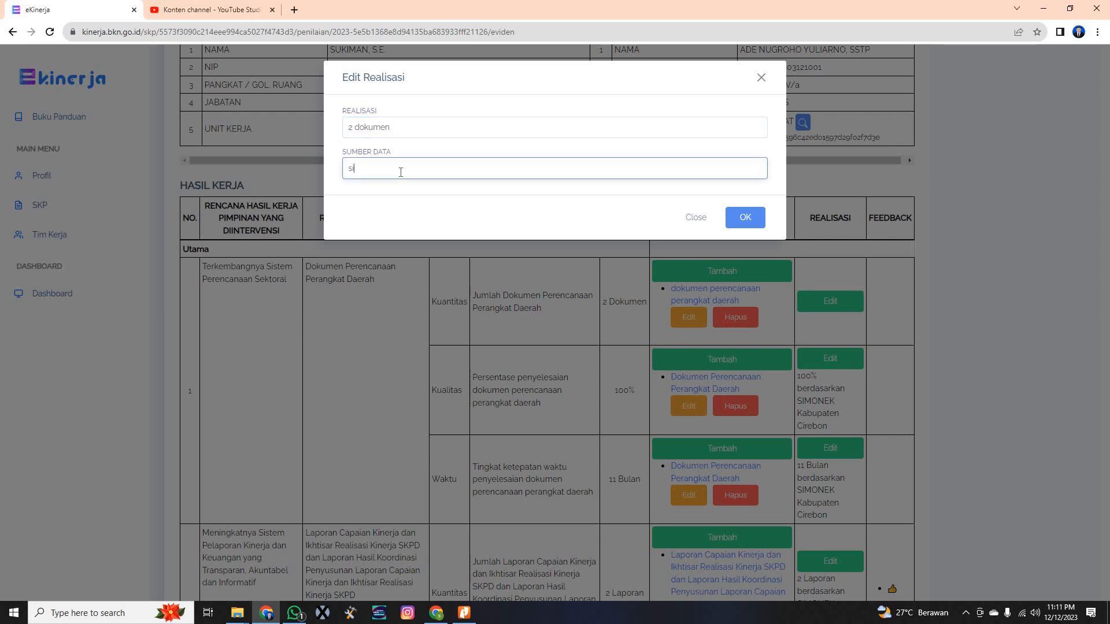
type("monek kabupaten cirebon")
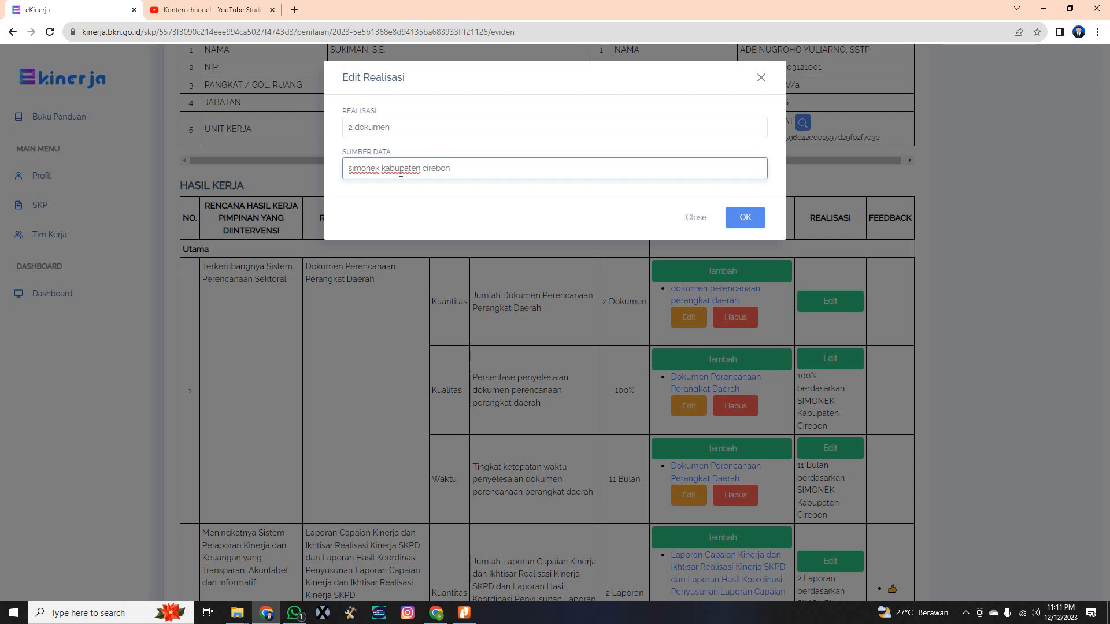
left_click(752, 219)
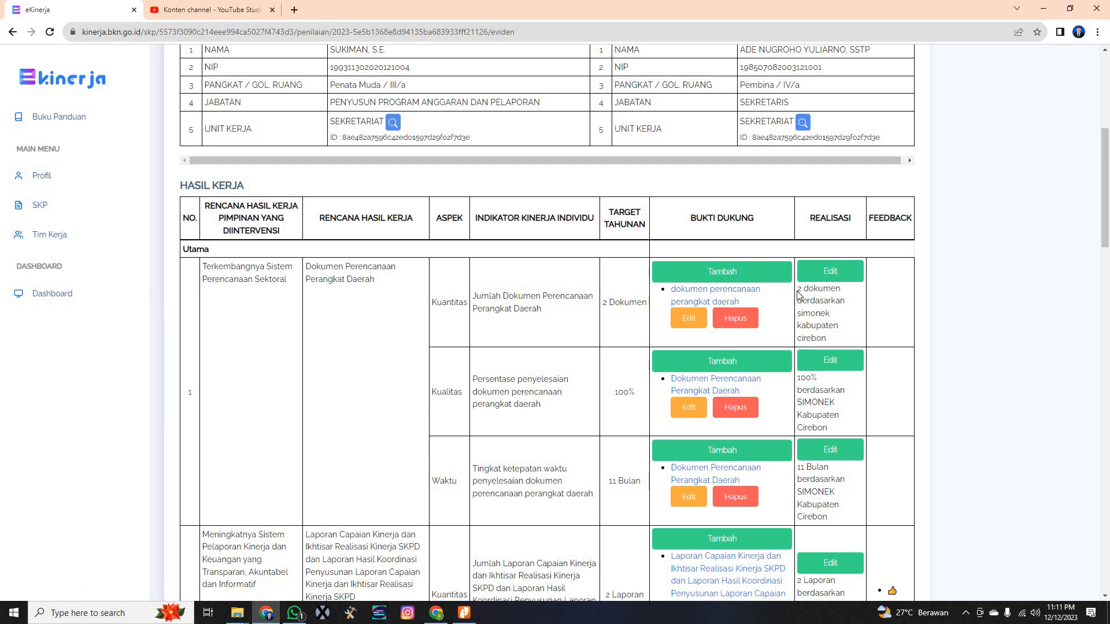
left_click_drag(797, 290, 862, 305)
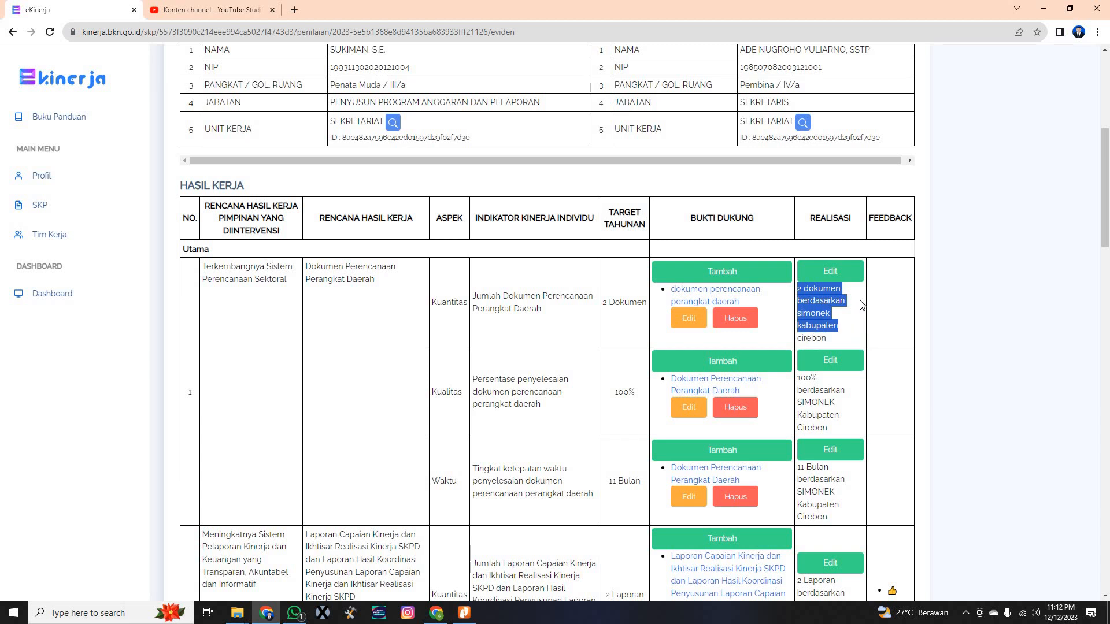
left_click(898, 314)
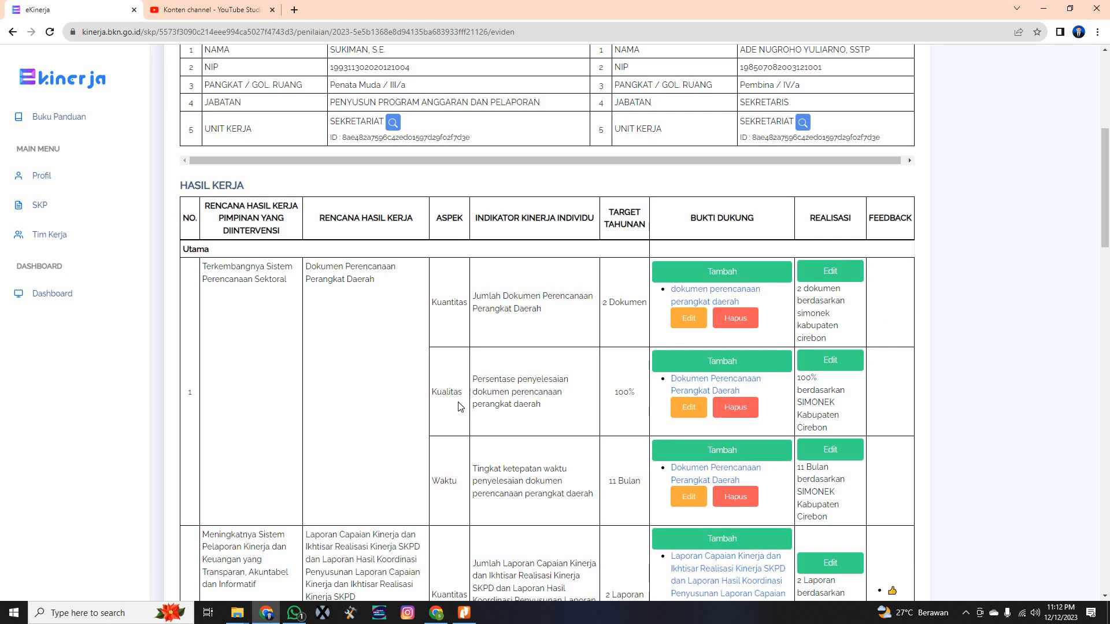
scroll(526, 464, "down", 1)
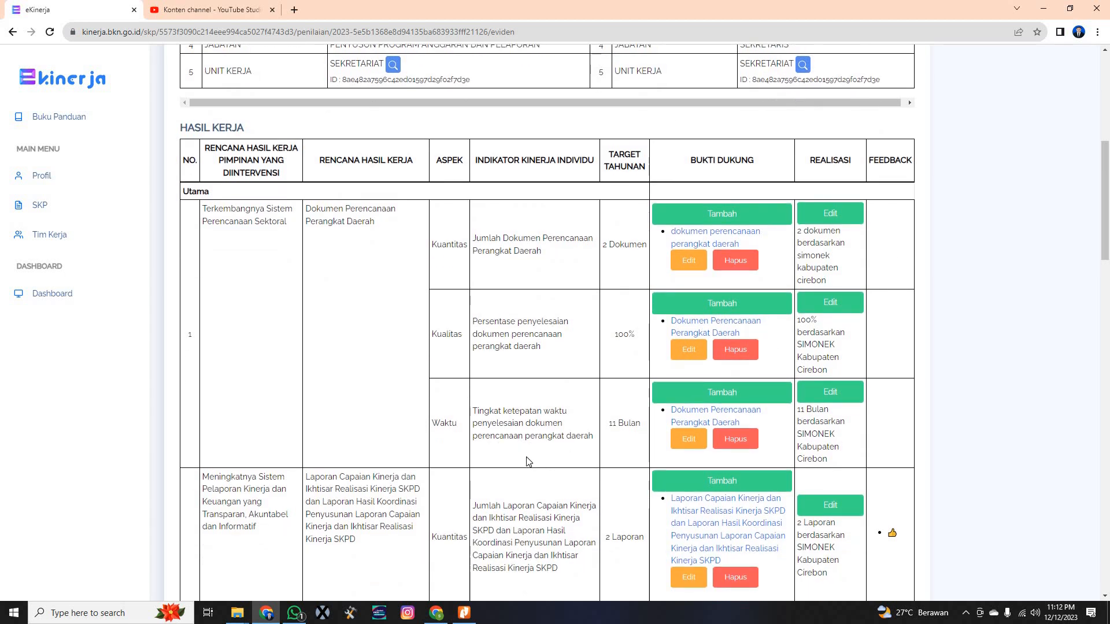
scroll(527, 461, "up", 1)
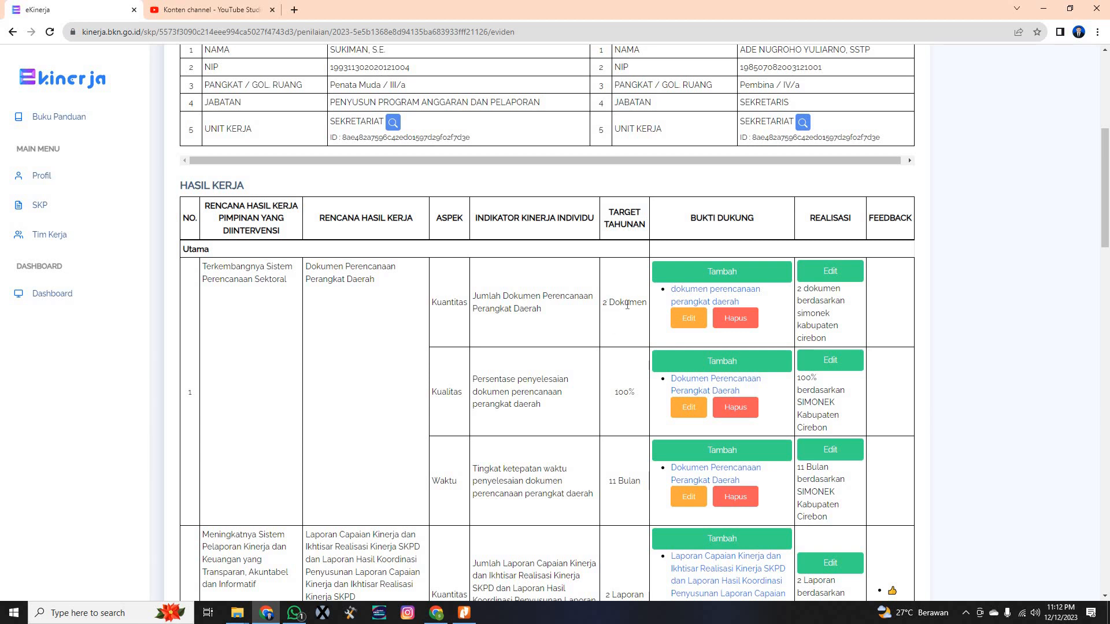
left_click_drag(603, 303, 647, 303)
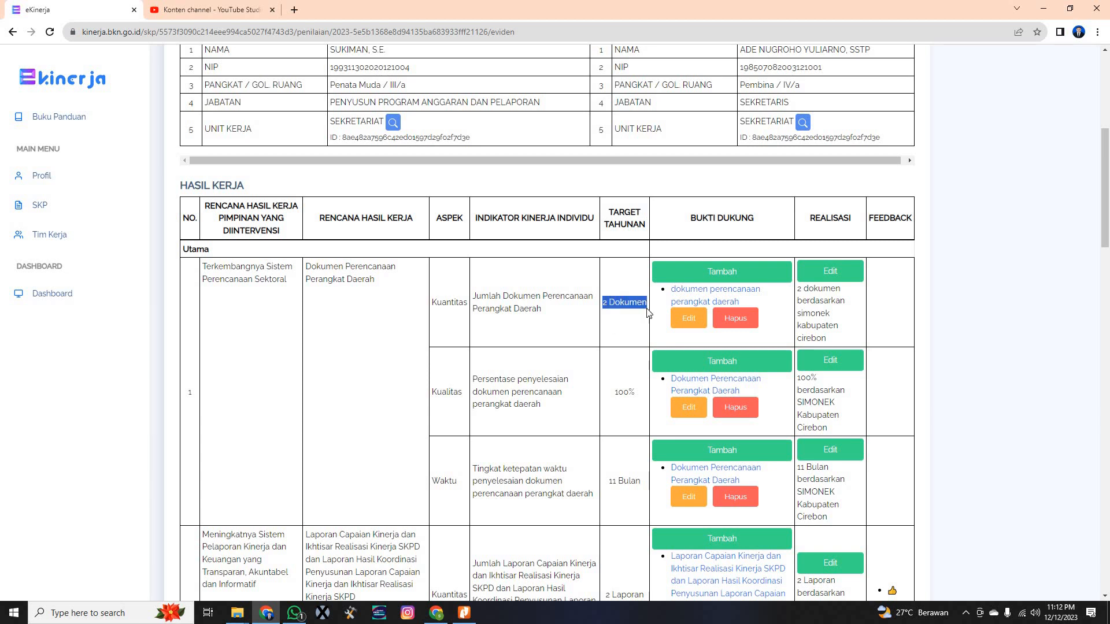
left_click(843, 299)
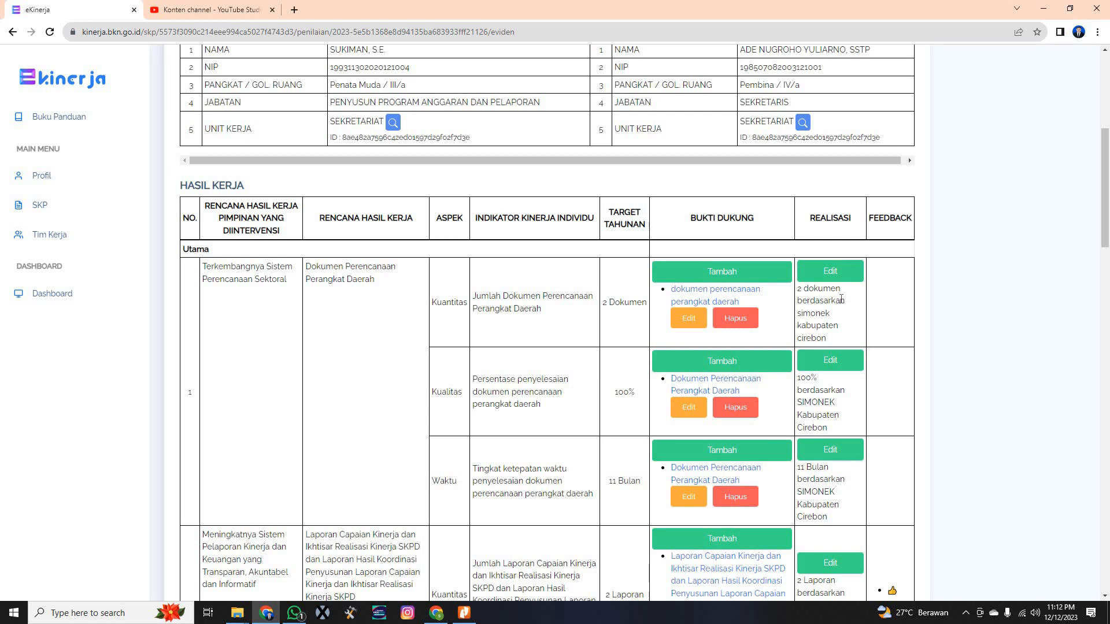
double_click(809, 293)
left_click_drag(799, 289, 844, 295)
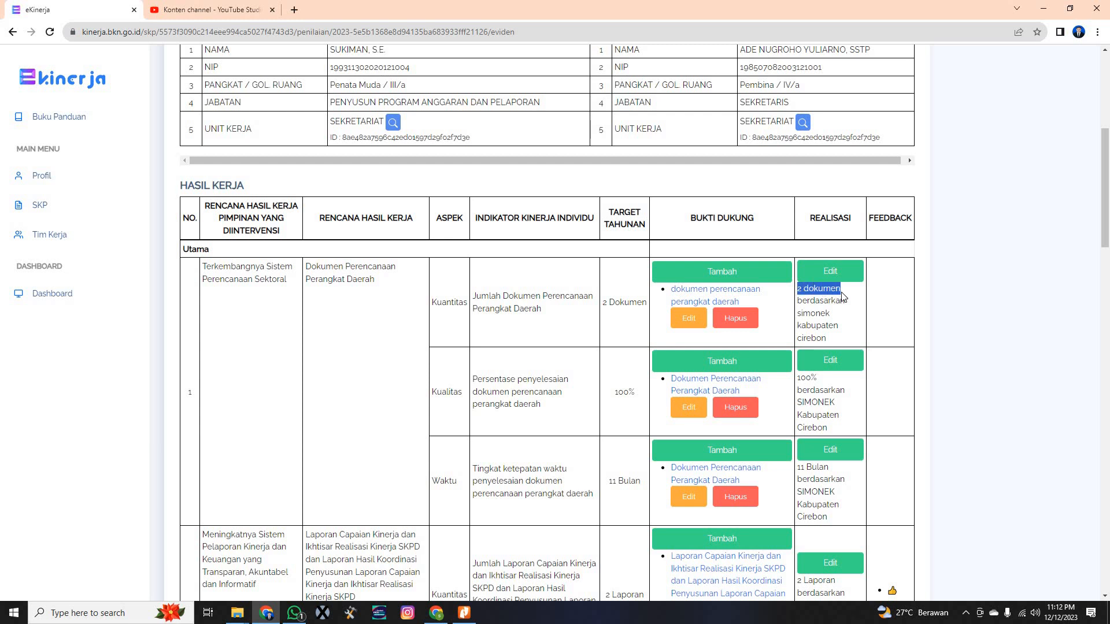
left_click(833, 321)
double_click(631, 394)
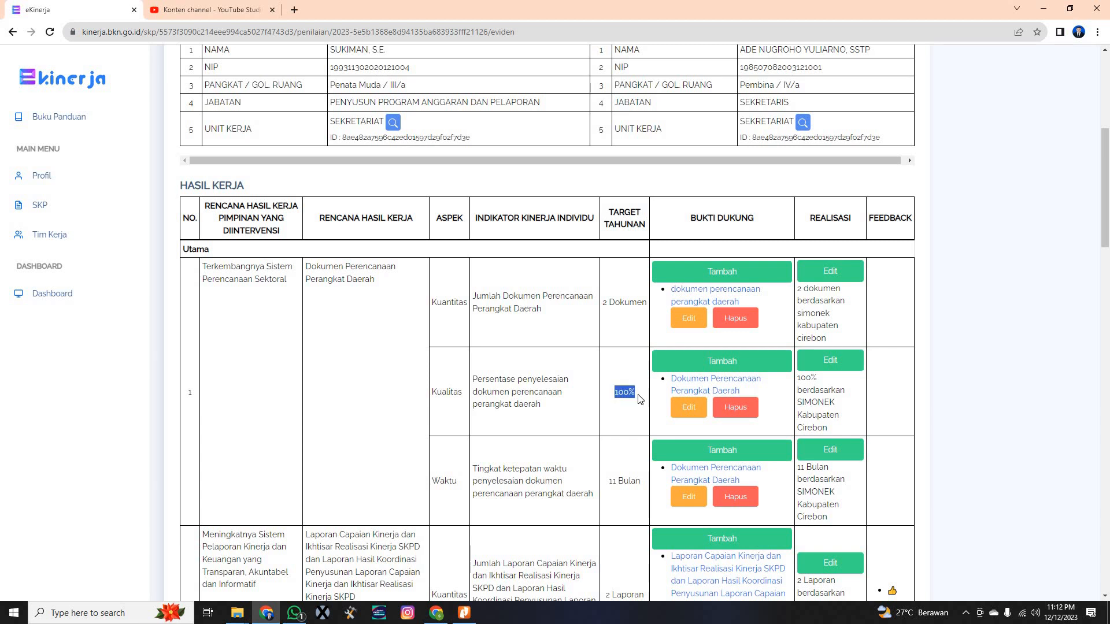
left_click(631, 391)
scroll(549, 444, "down", 1)
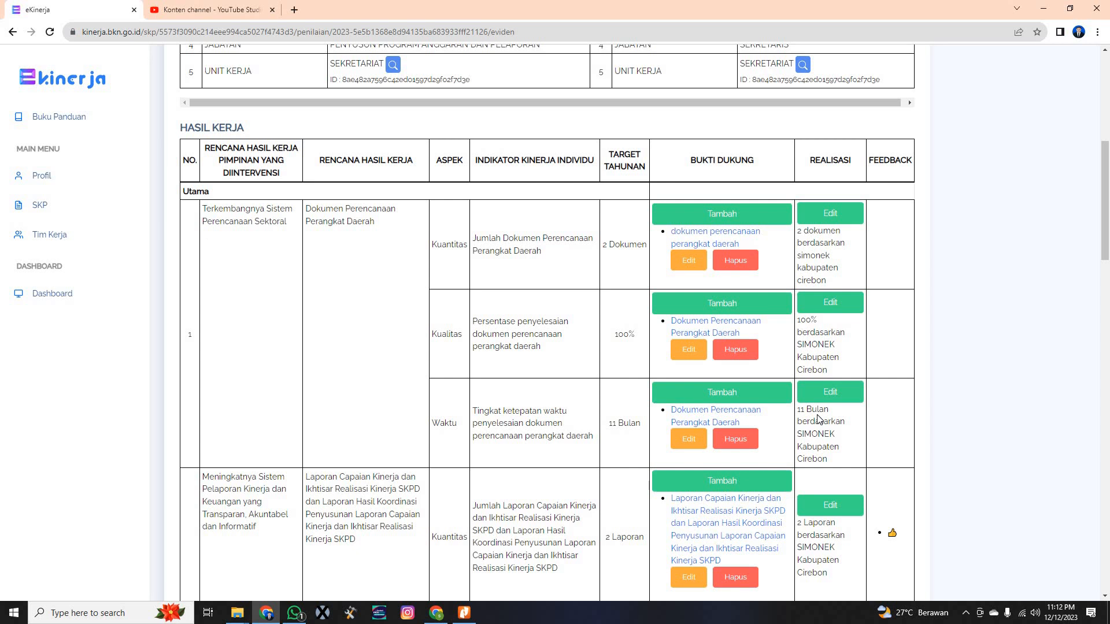
scroll(617, 362, "up", 1)
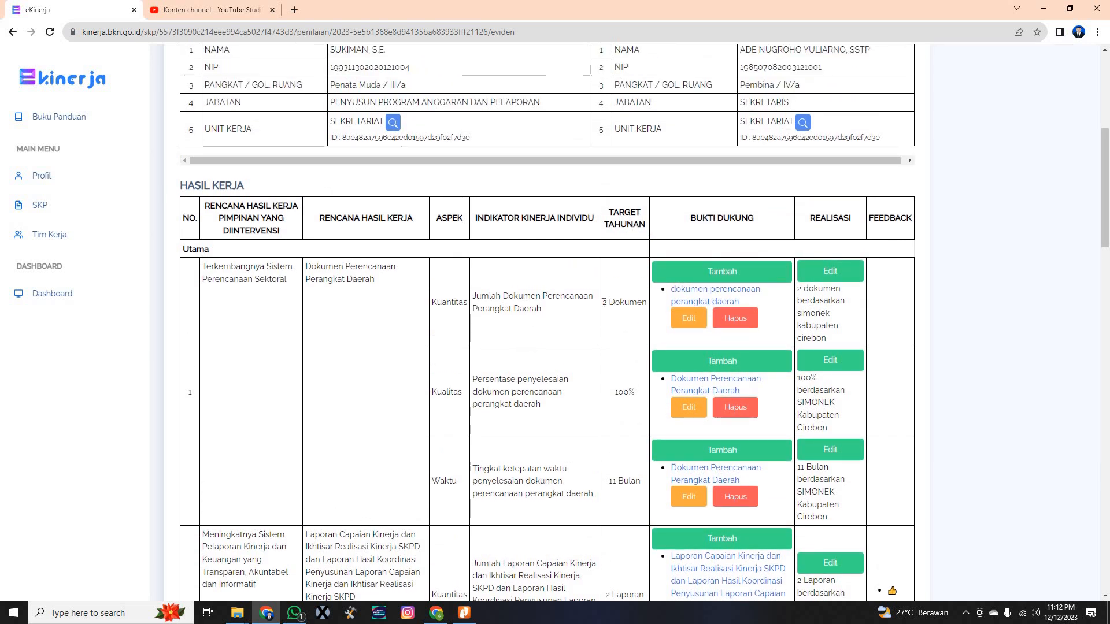
left_click_drag(603, 302, 645, 304)
double_click(628, 304)
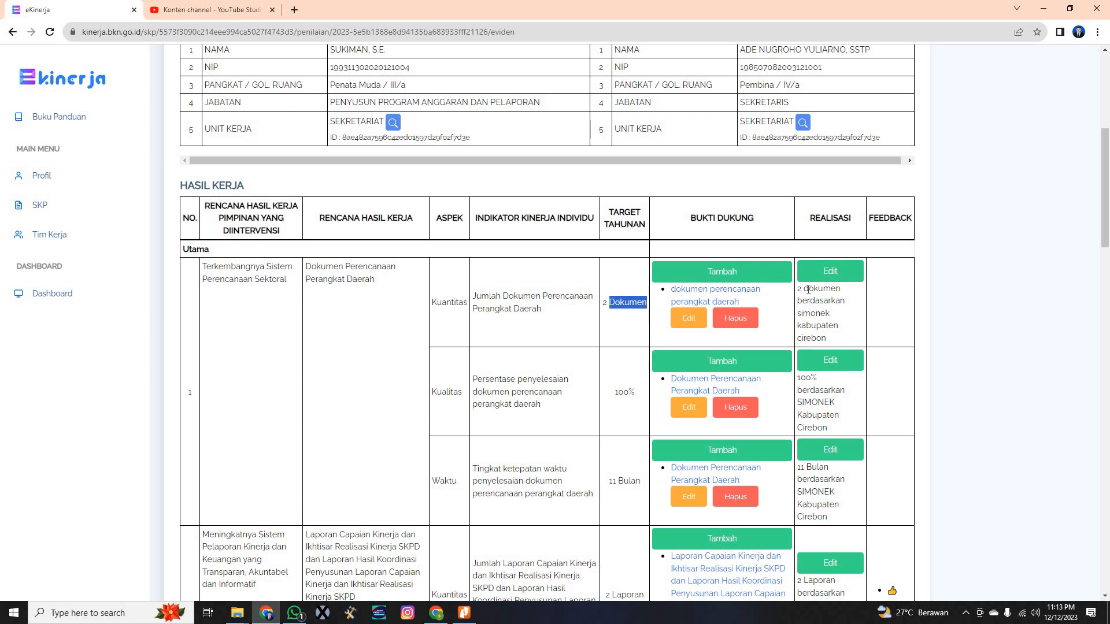
left_click_drag(804, 289, 851, 312)
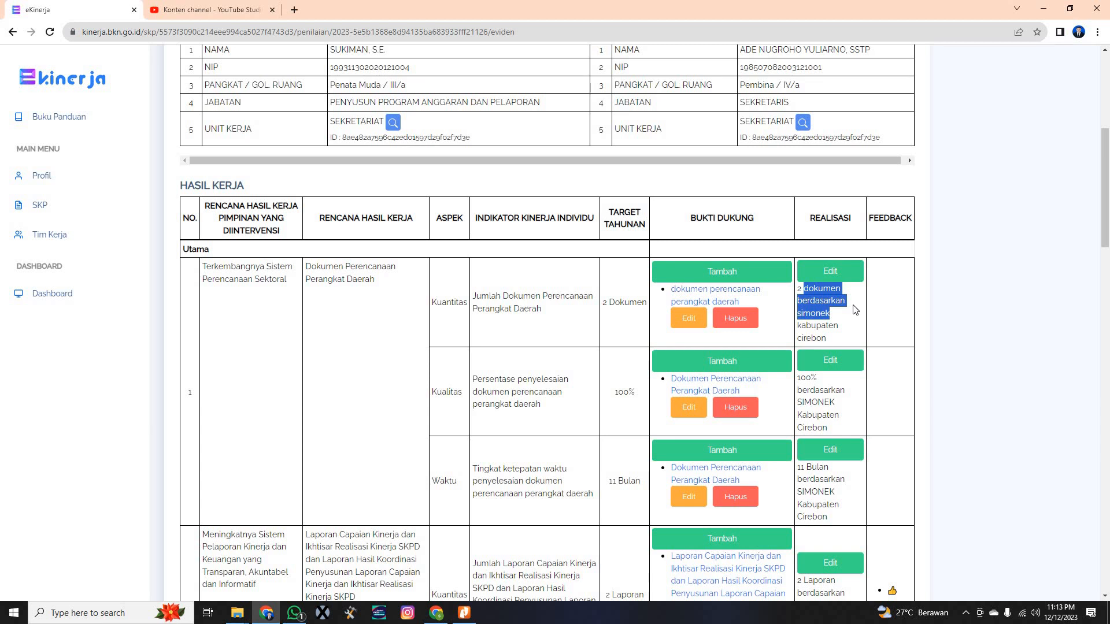
left_click(791, 339)
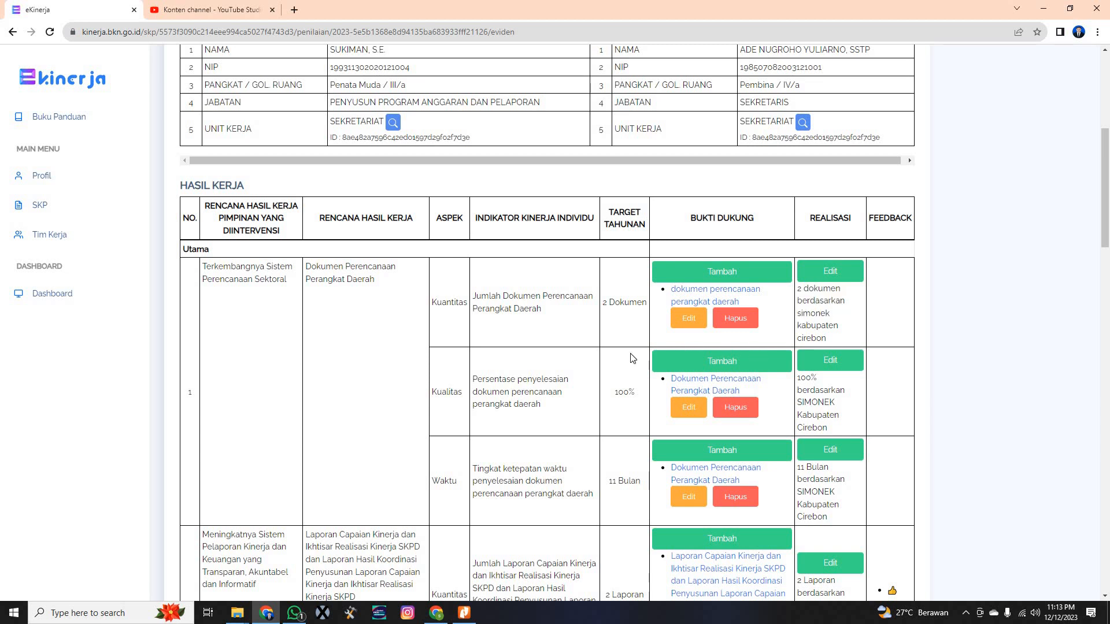
Highlight the 8 Laporan annual target in the Hasil Kerja table
scroll(631, 358, "down", 10)
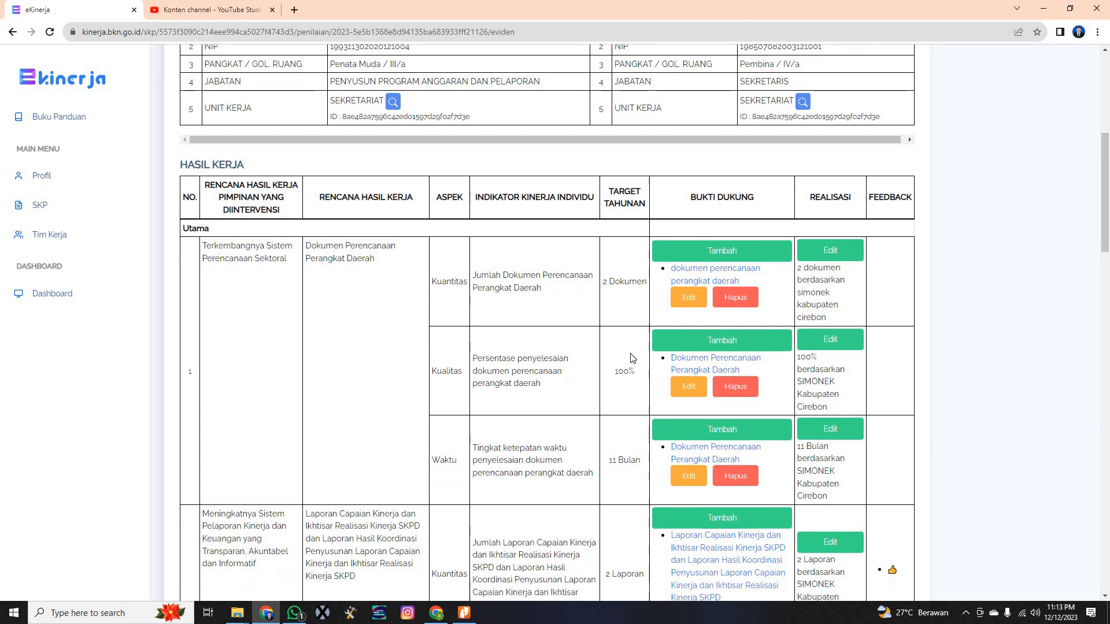
scroll(632, 357, "down", 5)
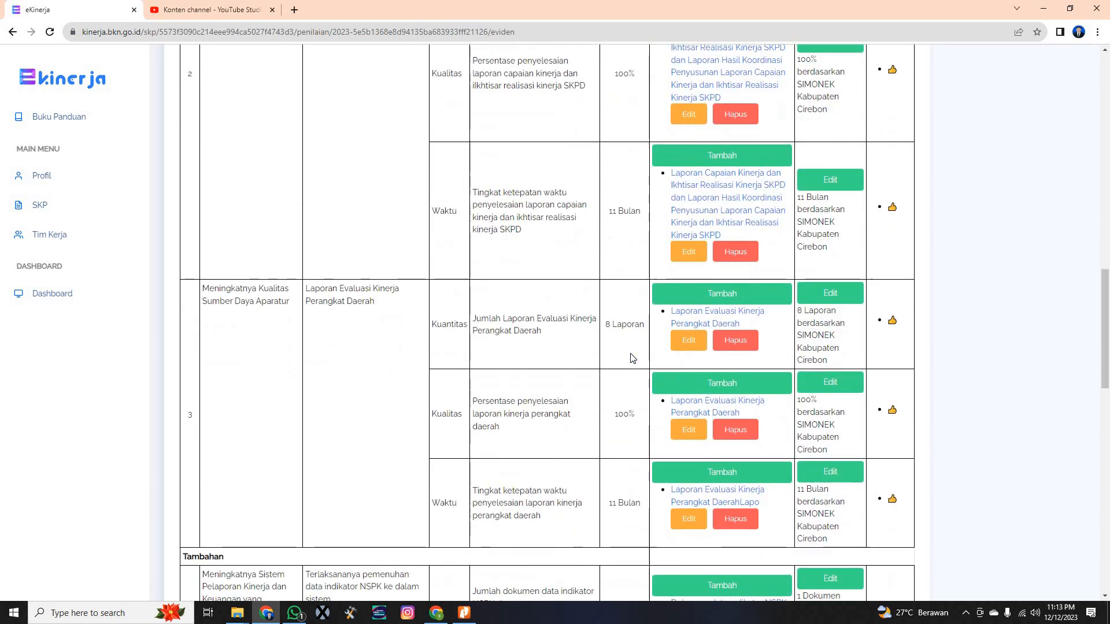
scroll(632, 358, "up", 1)
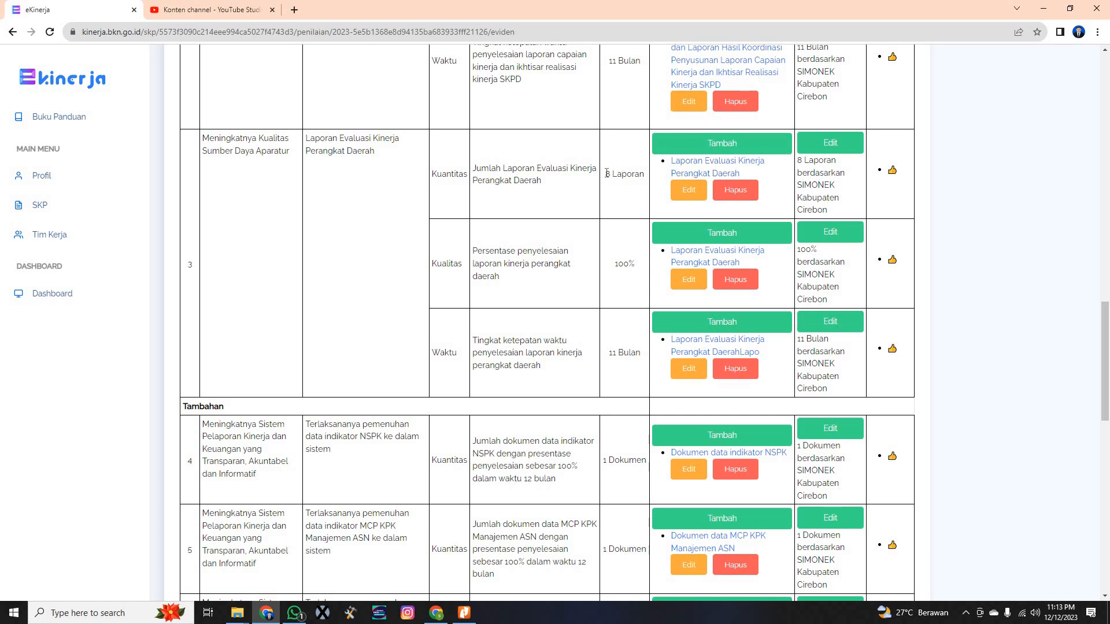
left_click_drag(606, 174, 643, 179)
left_click(640, 193)
left_click_drag(605, 175, 642, 183)
left_click(637, 200)
triple_click(646, 184)
left_click(642, 199)
Compare the 8 Laporan realization with its target and bring up the feedback-page browser window
left_click_drag(812, 160, 850, 170)
left_click(851, 171)
triple_click(632, 179)
left_click_drag(798, 161, 846, 171)
left_click(847, 172)
scroll(617, 281, "down", 5)
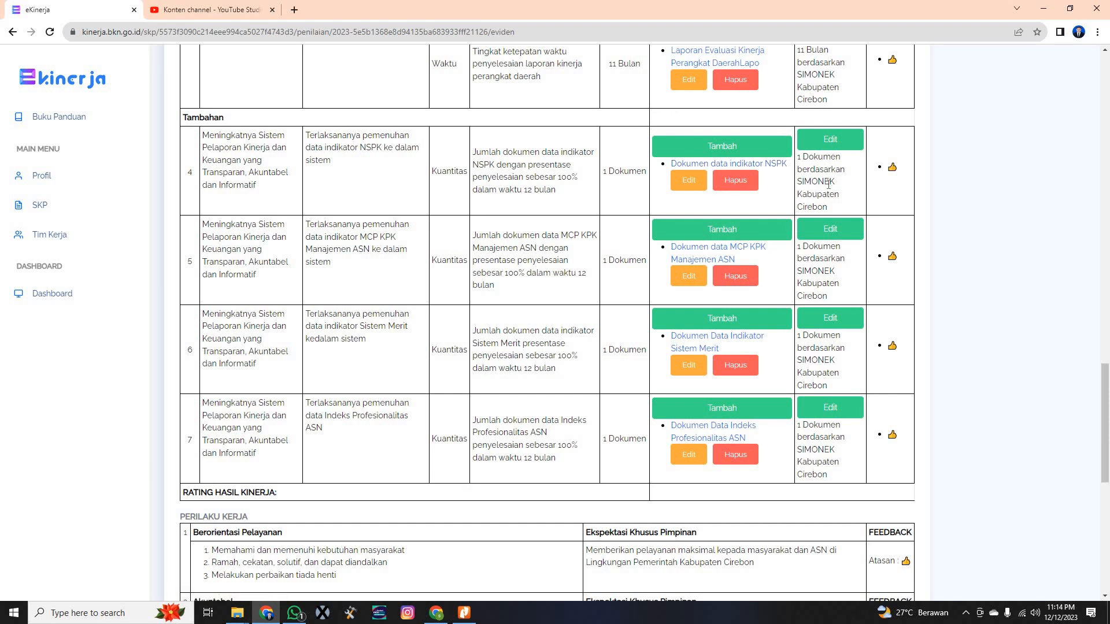
scroll(828, 184, "up", 1)
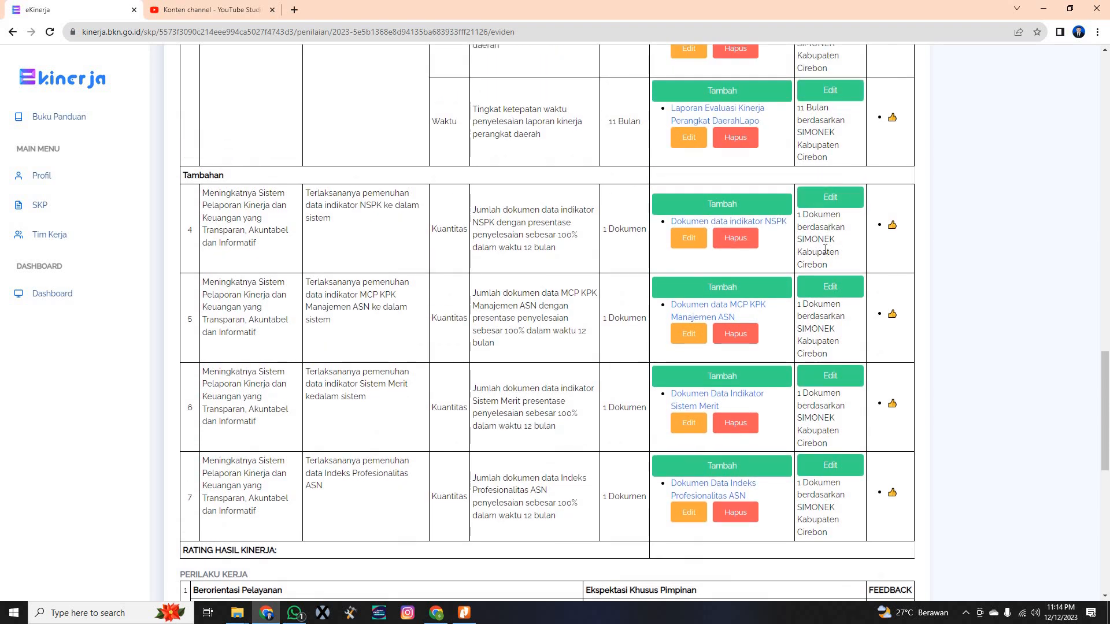
scroll(824, 248, "up", 20)
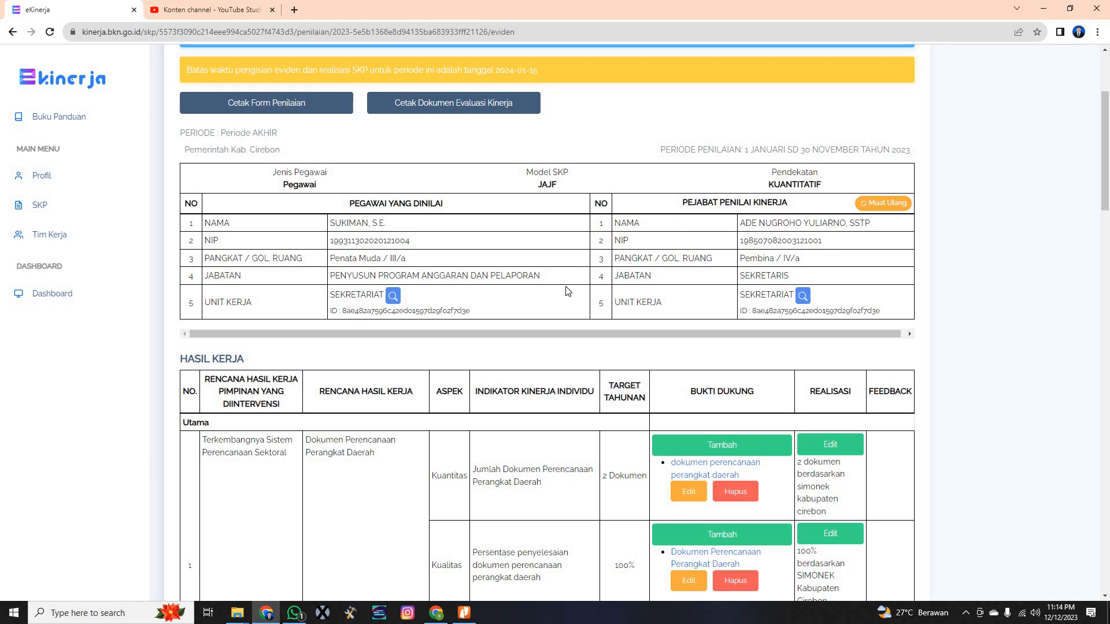
scroll(569, 291, "down", 2)
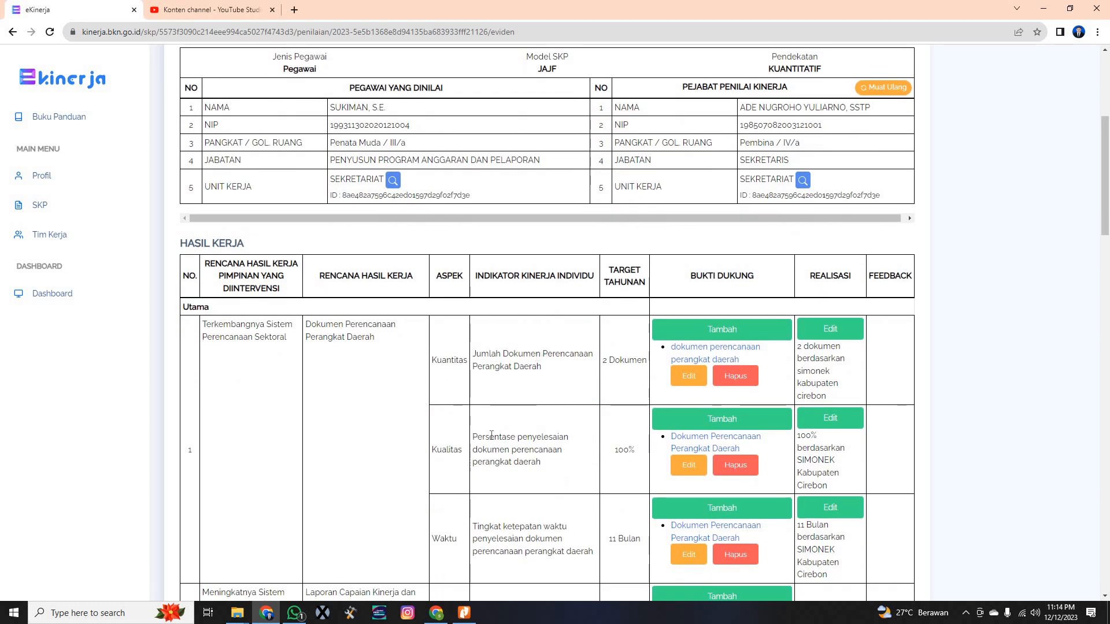
left_click(438, 613)
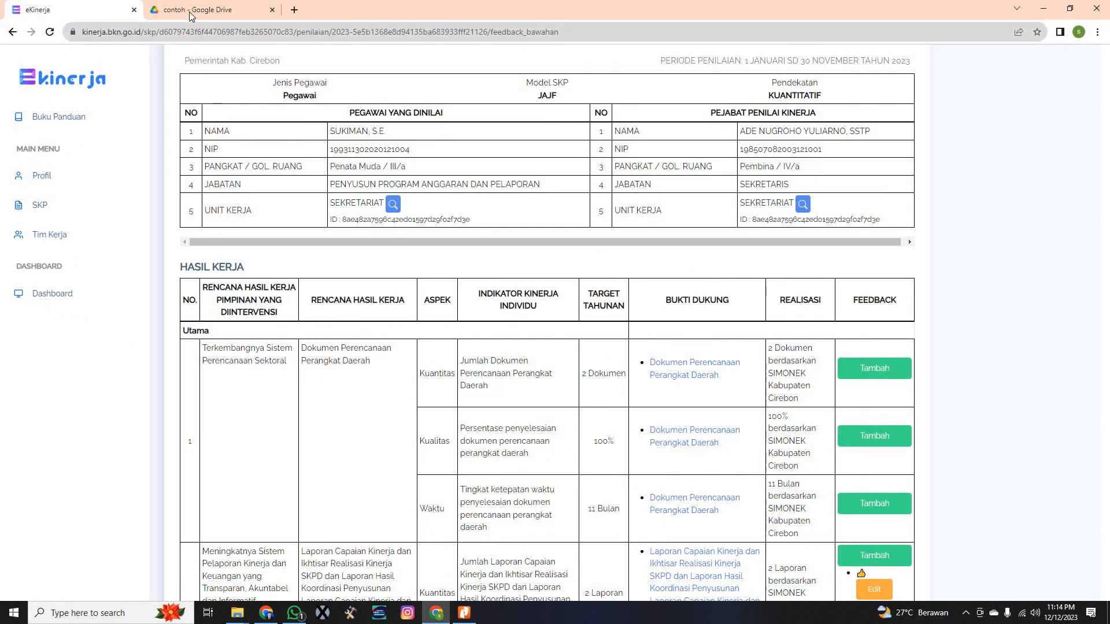
In the contoh Drive tab, view opsi 1 > Tahun 2023's month folders and return to opsi 1
left_click(191, 12)
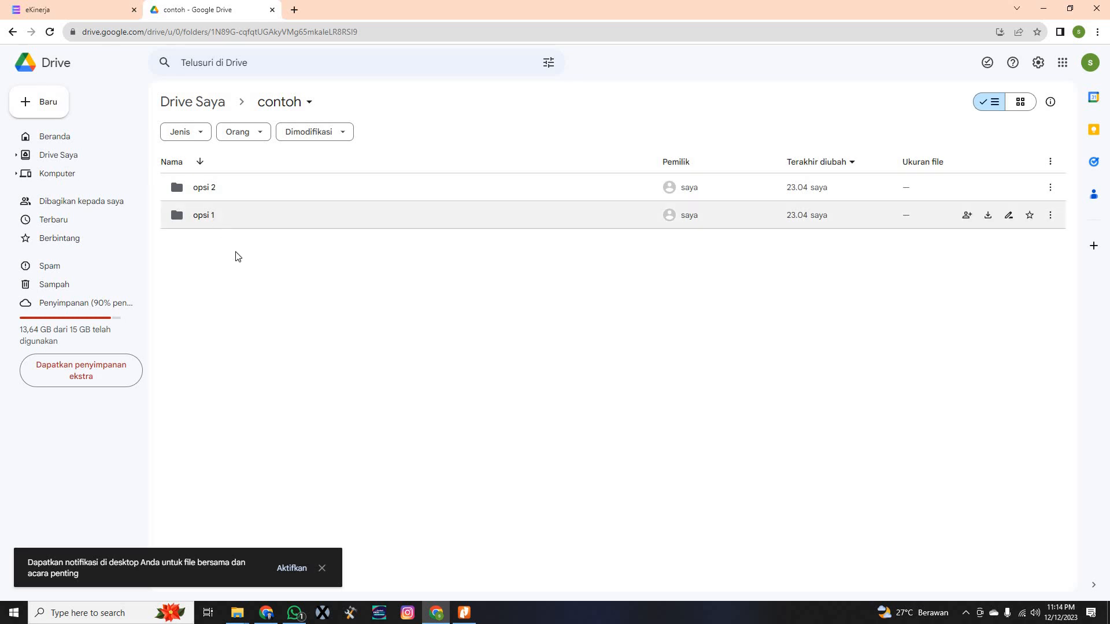
double_click(207, 220)
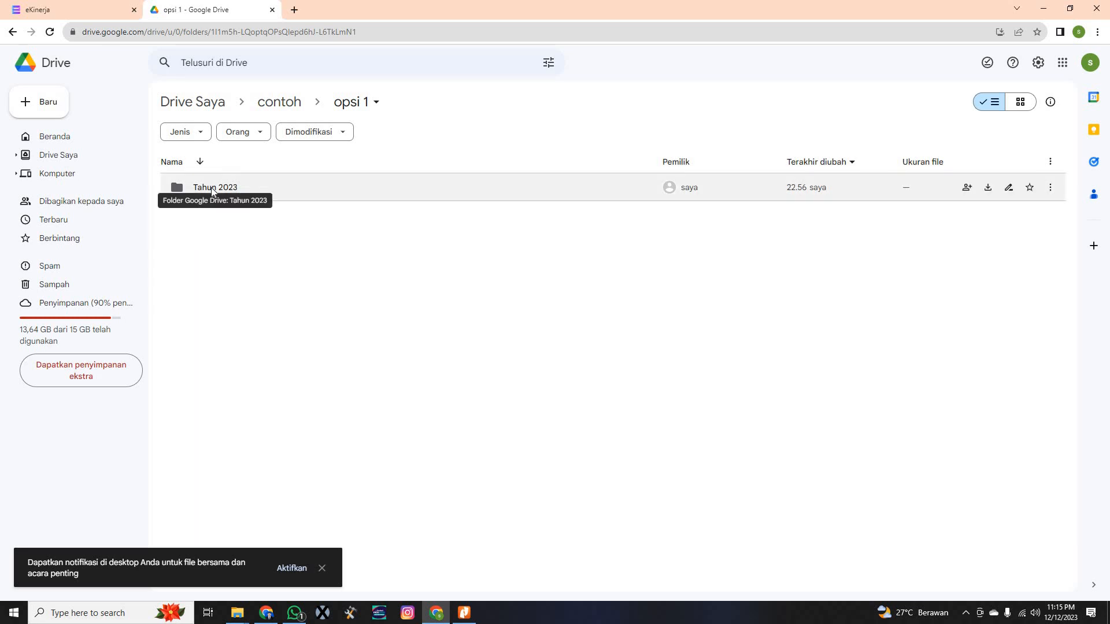
double_click(212, 189)
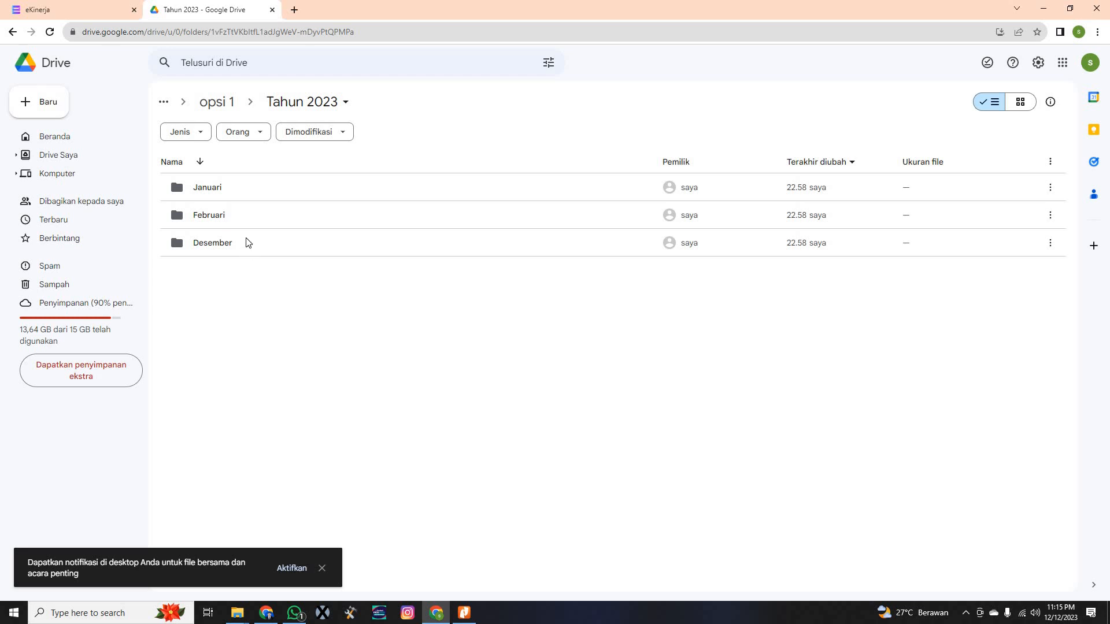
left_click(223, 109)
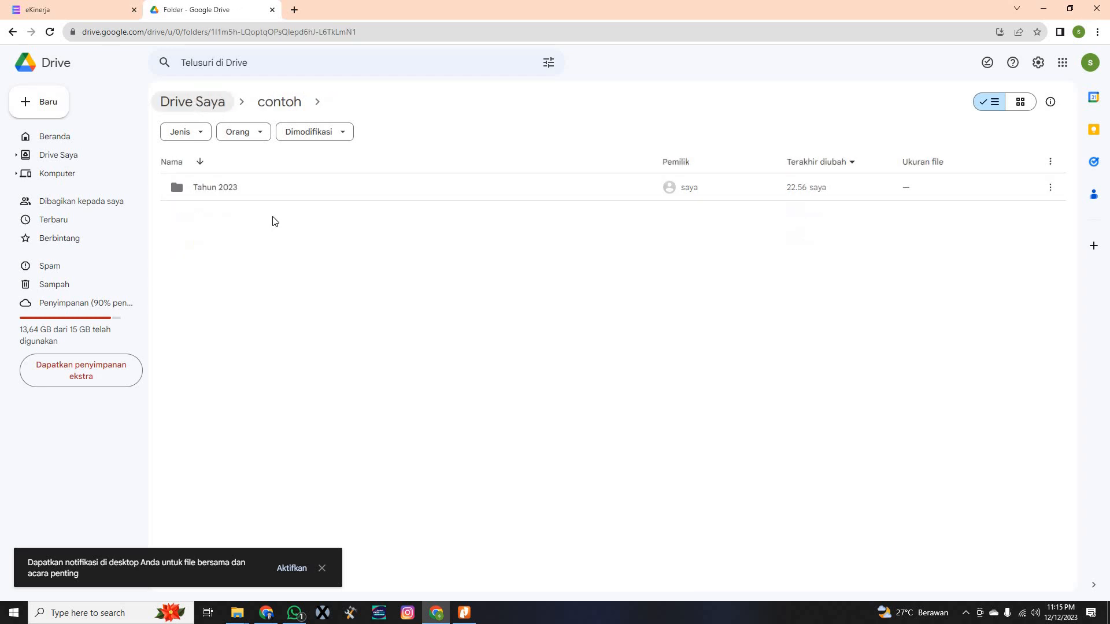
Copy the share link of the Tahun 2023 folder
left_click(1051, 187)
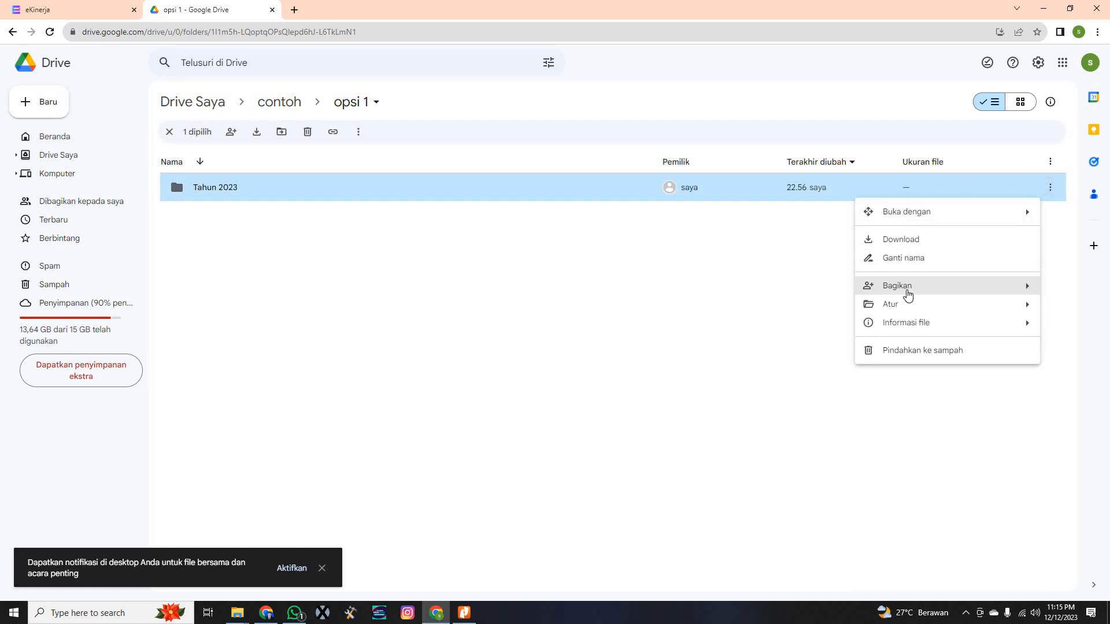
mouse_move(905, 287)
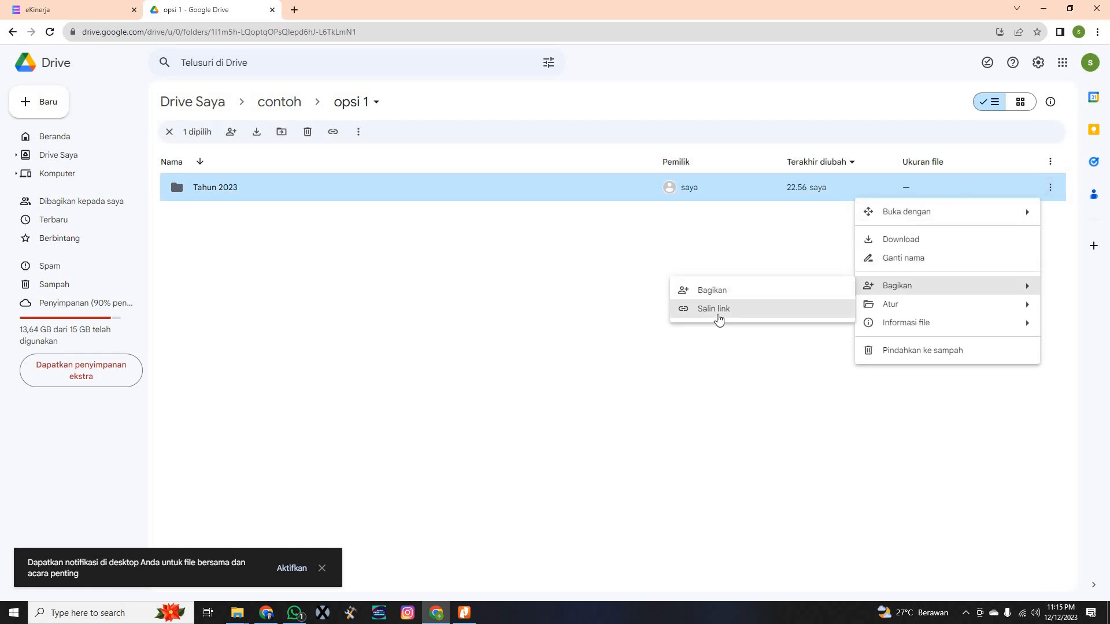
left_click(247, 239)
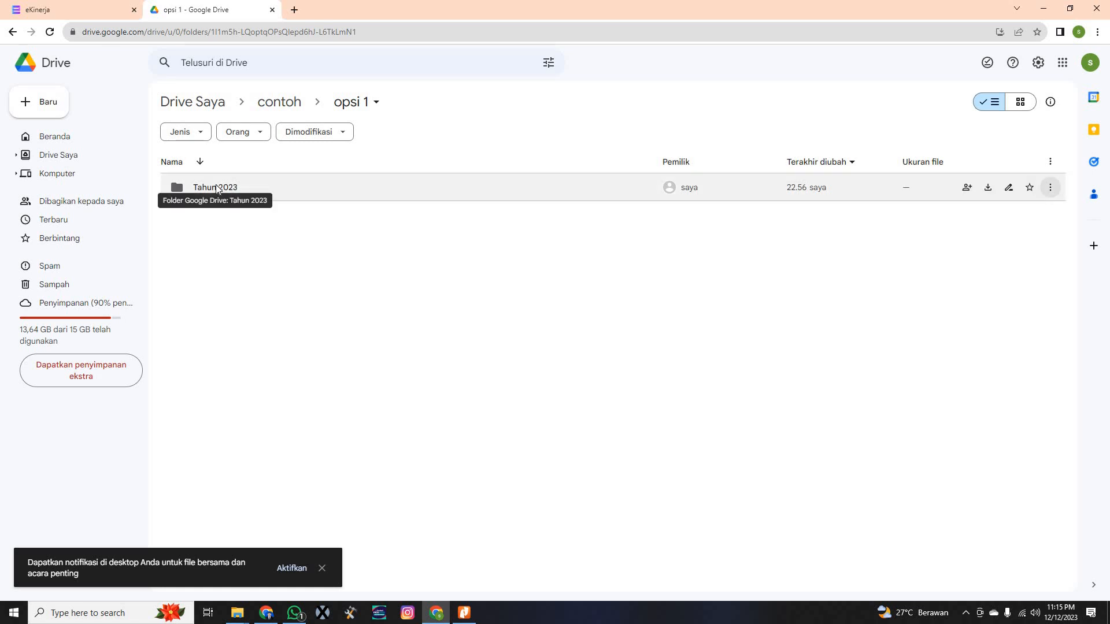
Reopen Tahun 2023 to check its month folders, then return to opsi 1
left_click(216, 188)
double_click(216, 187)
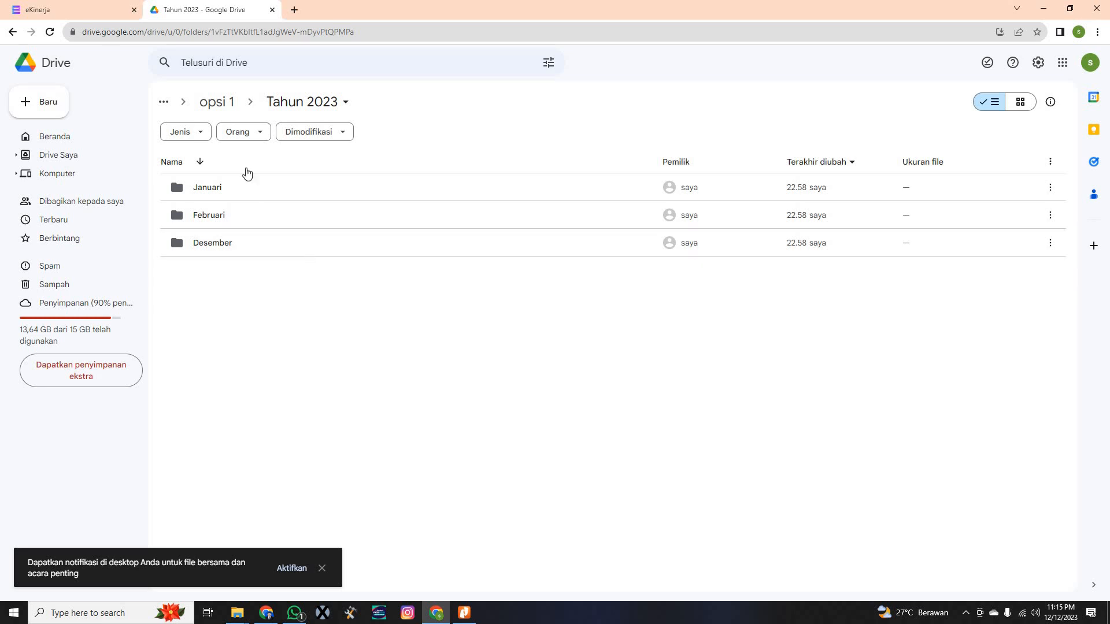
left_click(219, 110)
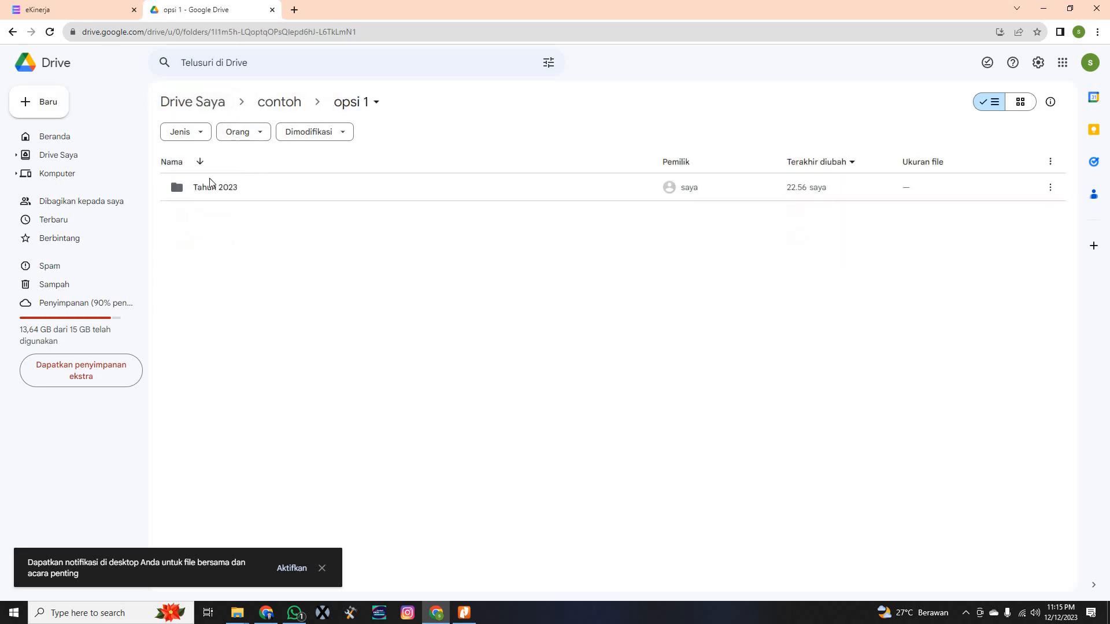
Go up to contoh and enter the opsi 2 folder
left_click(264, 106)
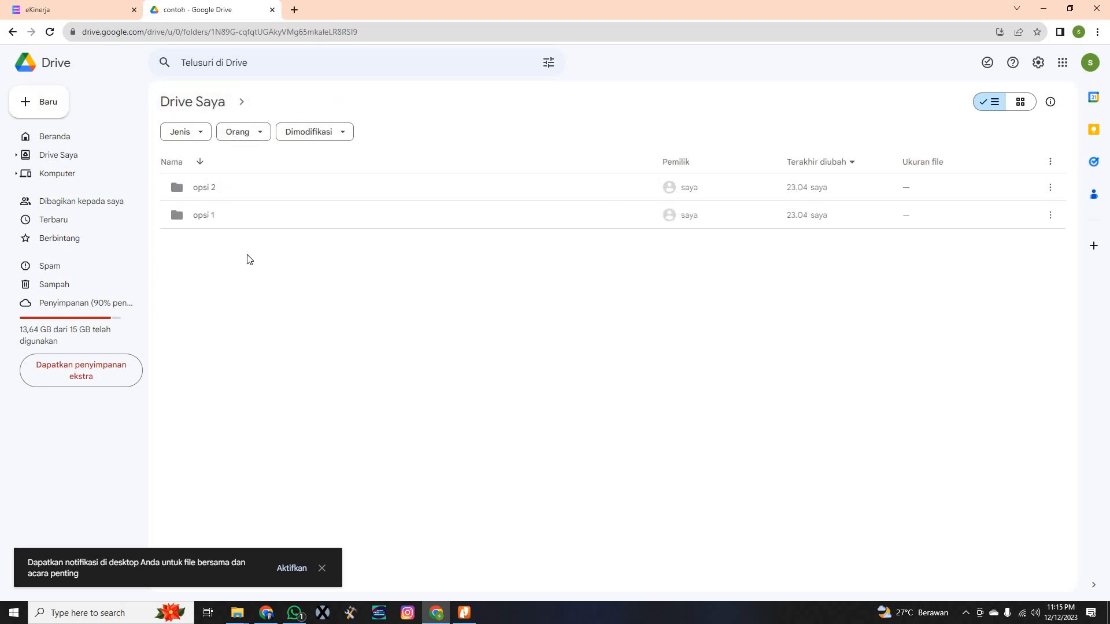
double_click(210, 192)
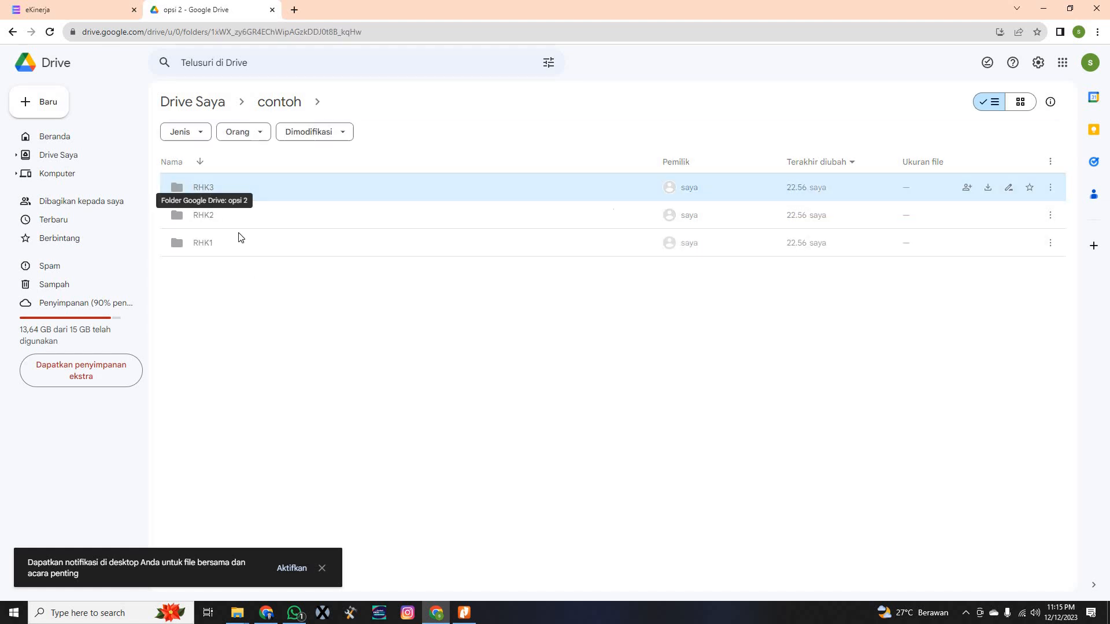
left_click(258, 317)
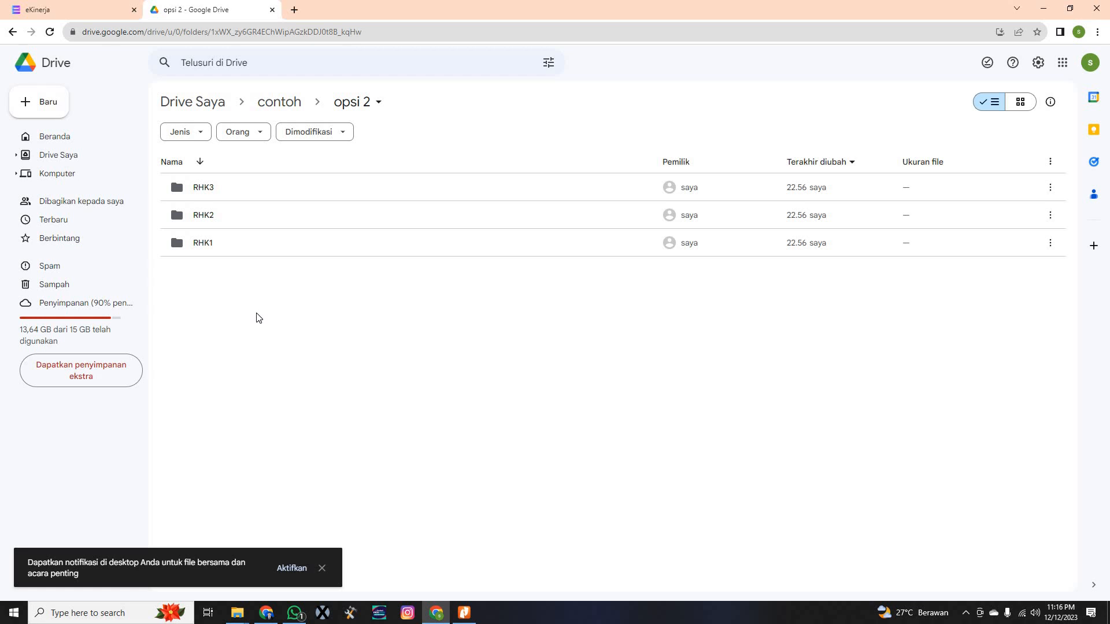
Open RHK1, RHK2 and RHK3 in turn to show each Dokumen PDF, ending back in opsi 2
double_click(211, 247)
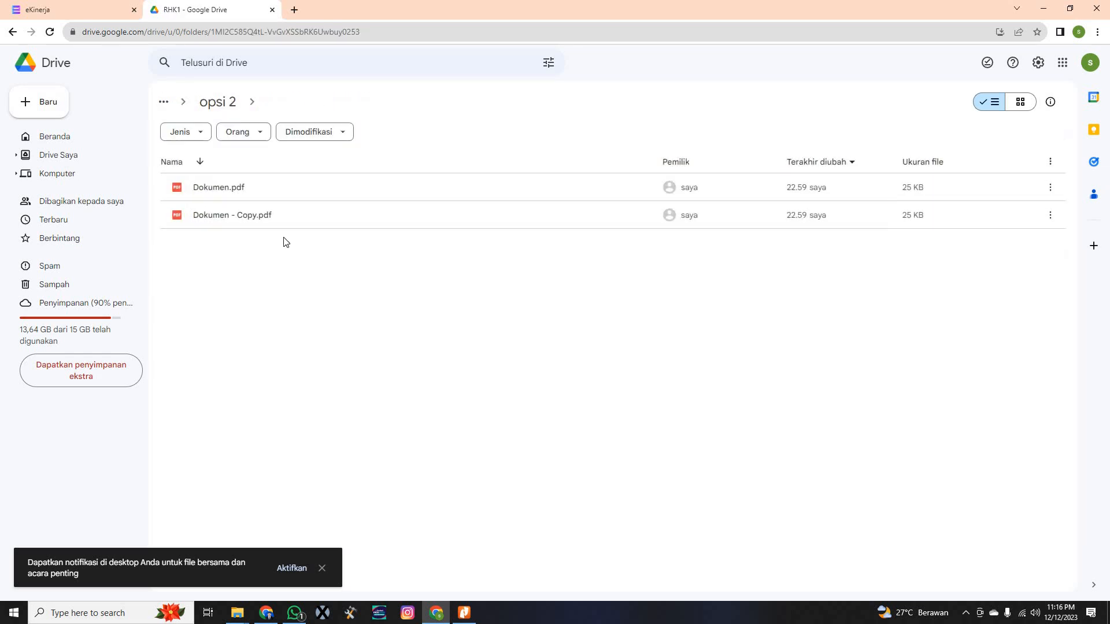
left_click(220, 103)
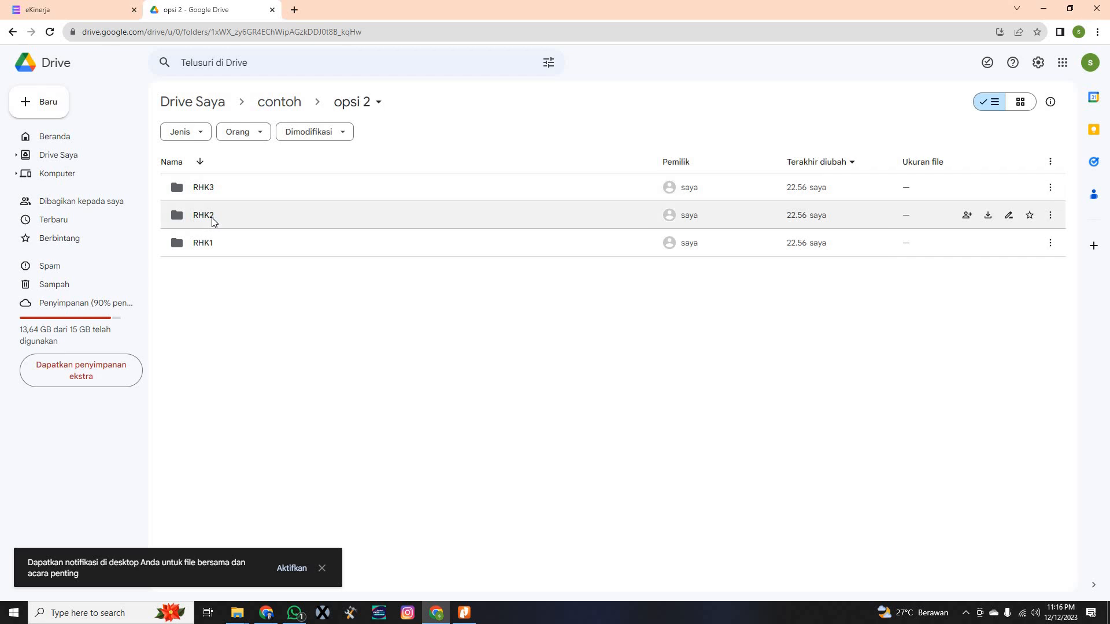
double_click(210, 216)
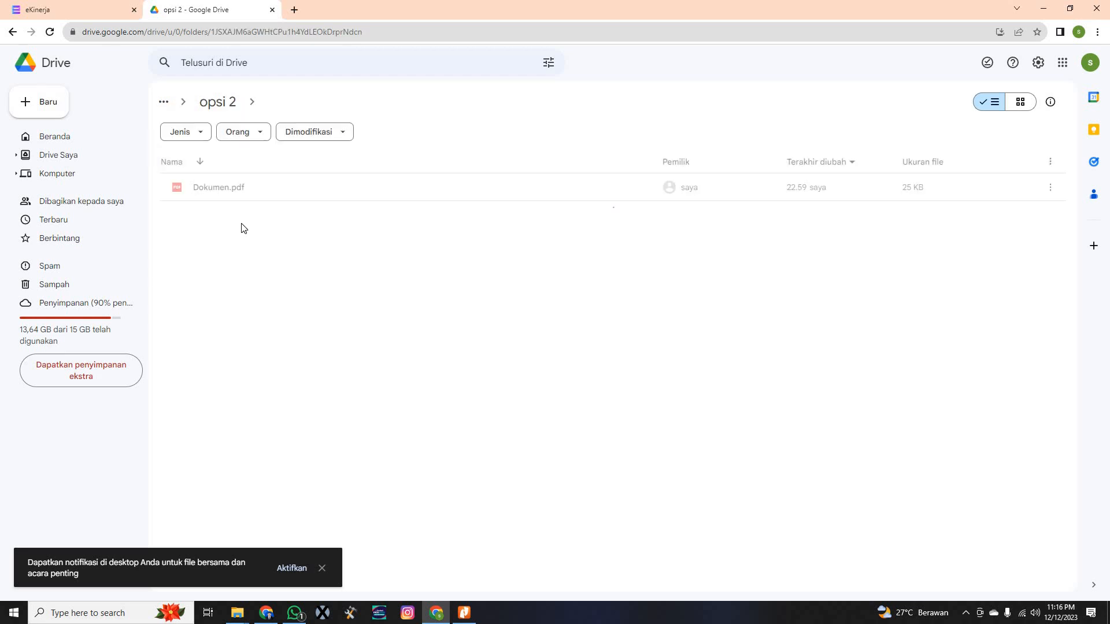
left_click(220, 104)
double_click(213, 187)
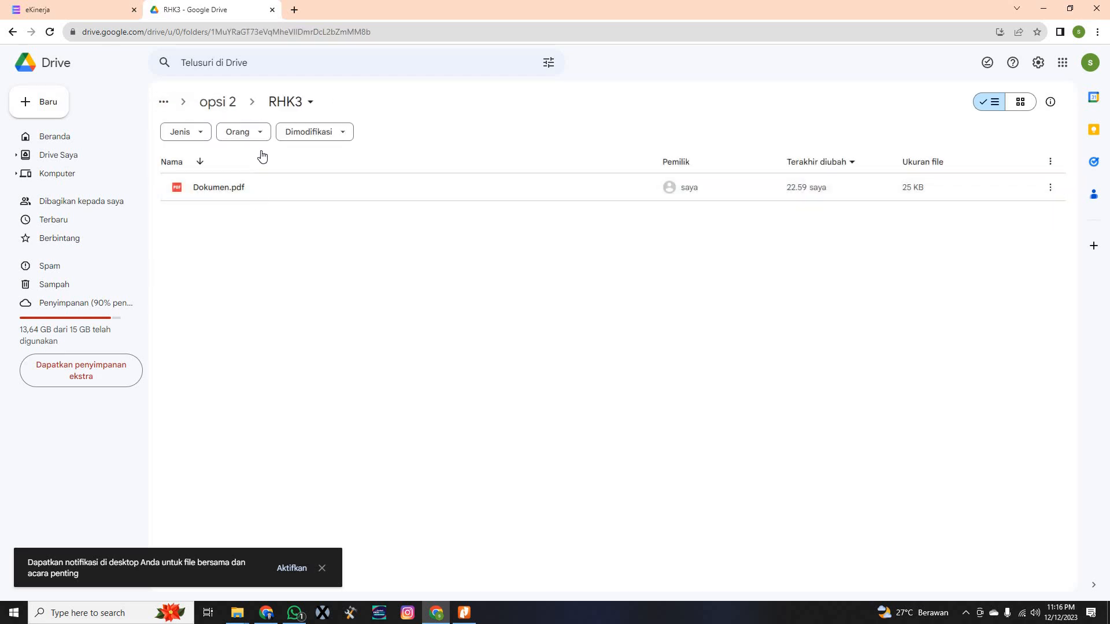
left_click(230, 104)
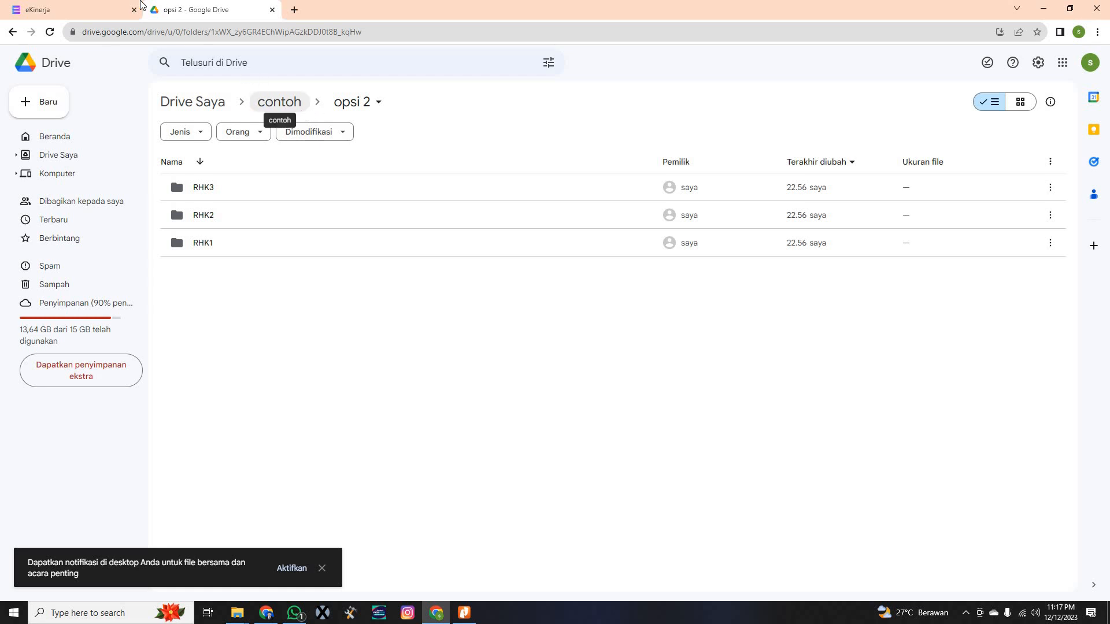
left_click(75, 12)
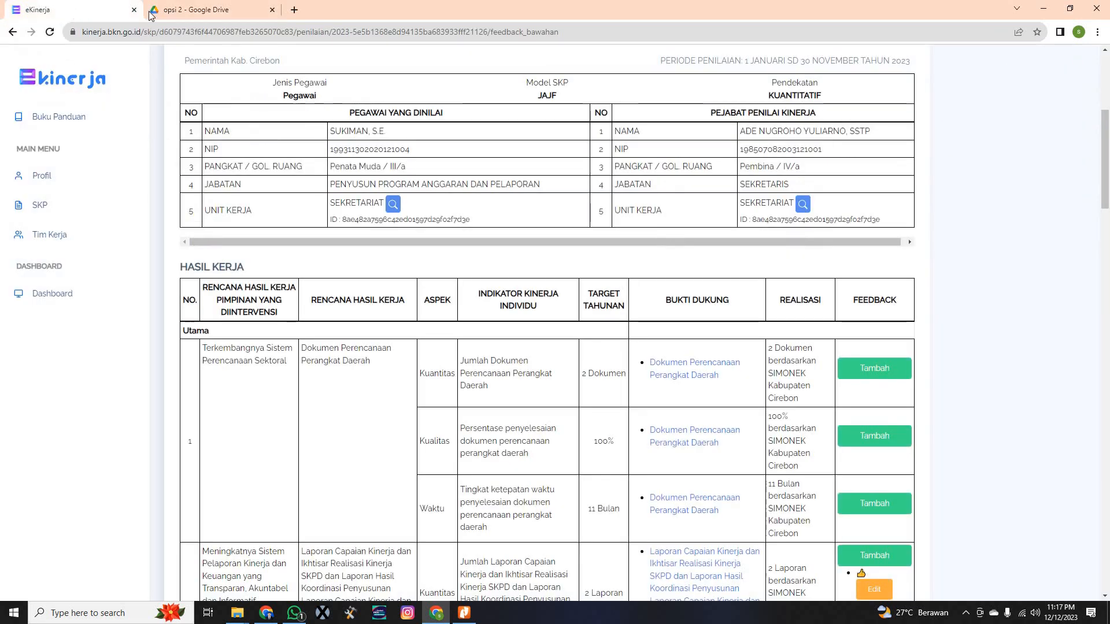
left_click(199, 11)
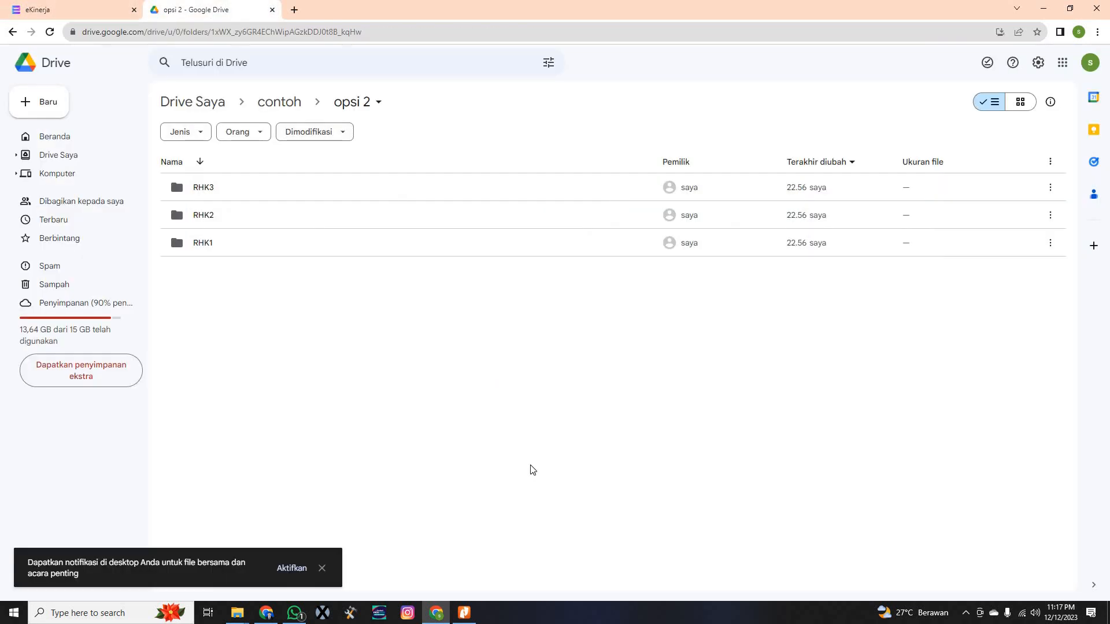